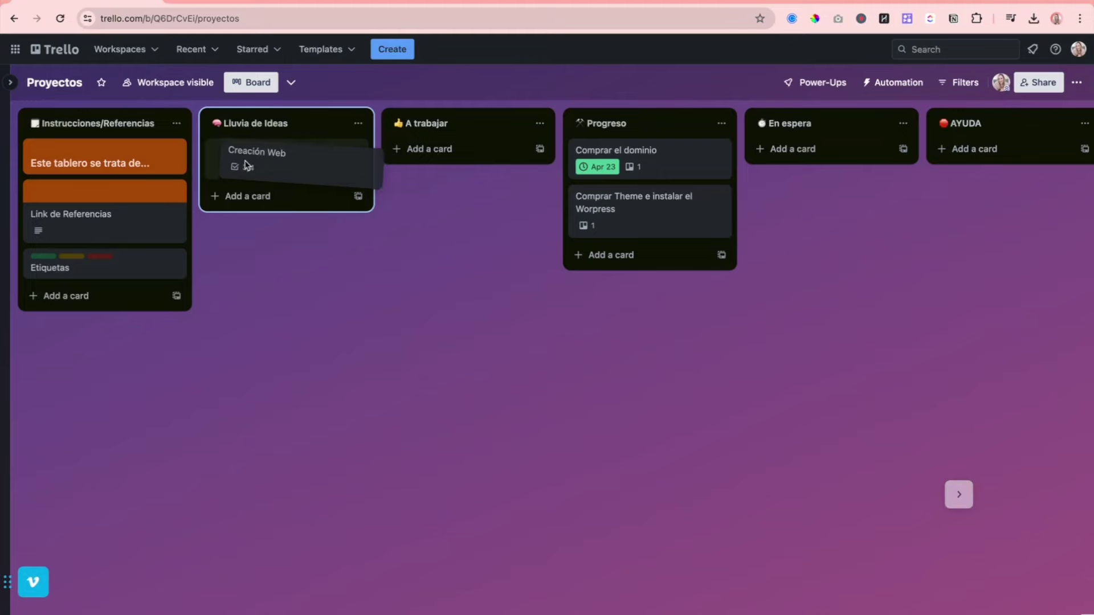
Check off "Comprar Theme e instalar el Worpress" in the Creación Web card's checklist
left_click(437, 159)
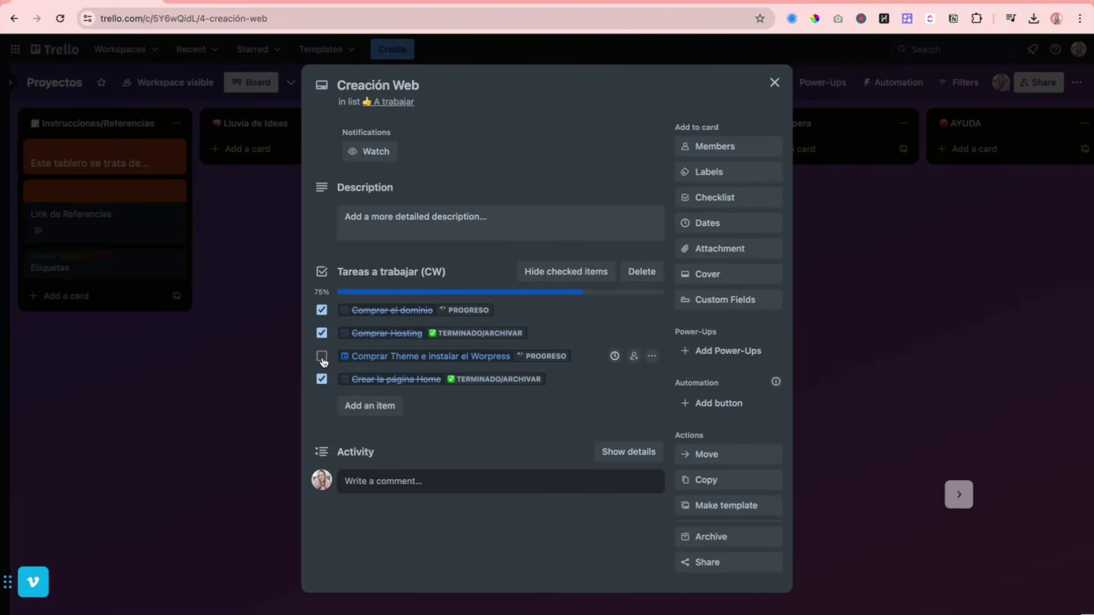
left_click(321, 356)
left_click(714, 197)
left_click(712, 199)
Set the Creación Web card's due date to 04/23/2024 at 3:36 PM and mark it complete
left_click(705, 222)
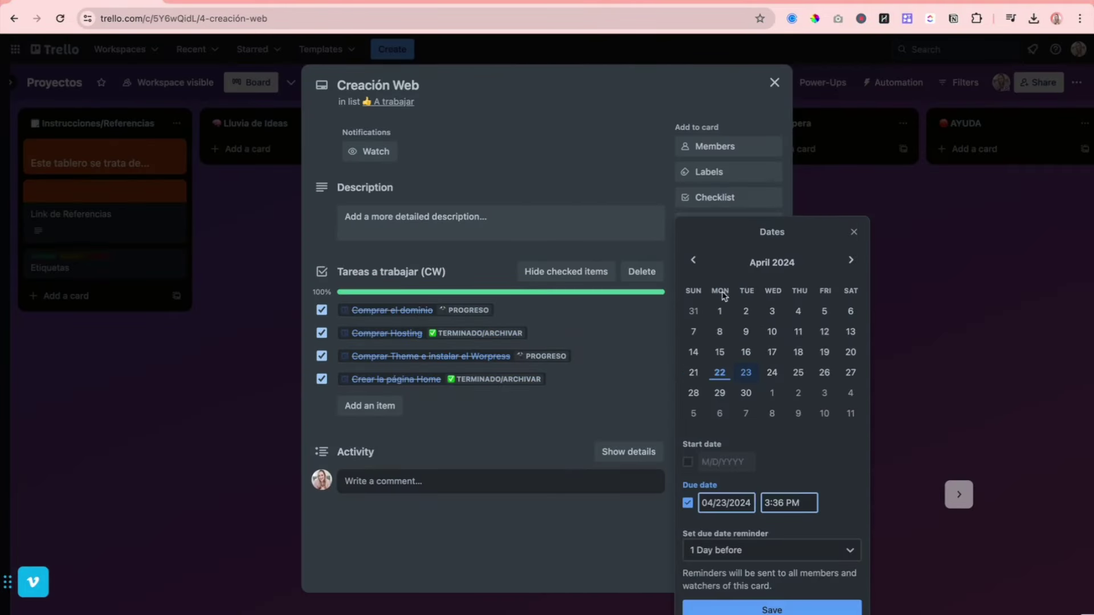
left_click(772, 606)
left_click(407, 151)
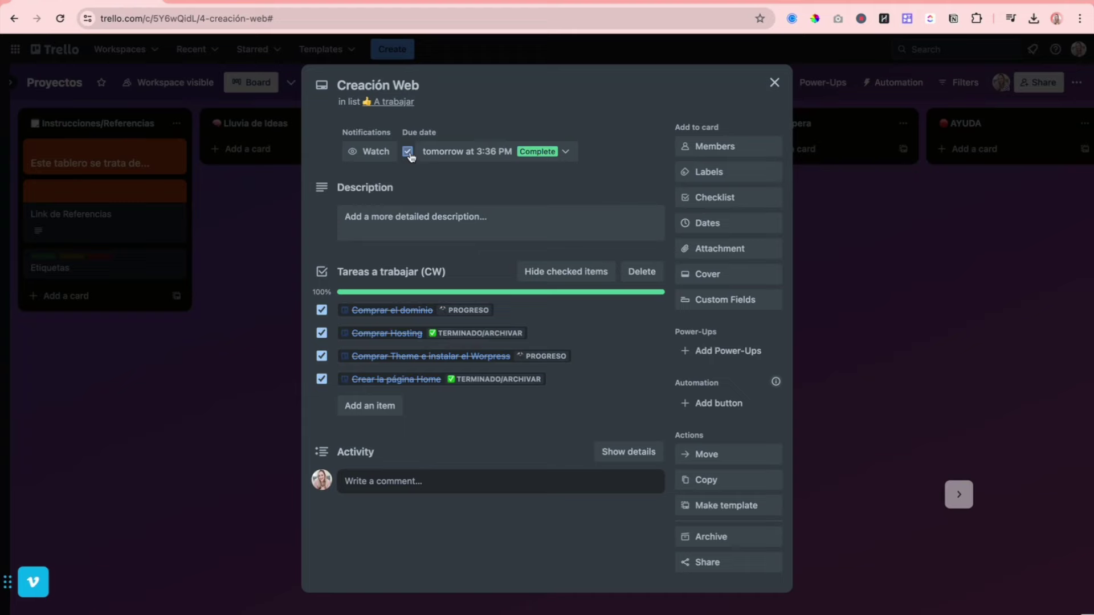
left_click(774, 83)
Set the due date of the "Comprar Theme e instalar el Worpress" card to April 23 and mark it complete
left_click(665, 212)
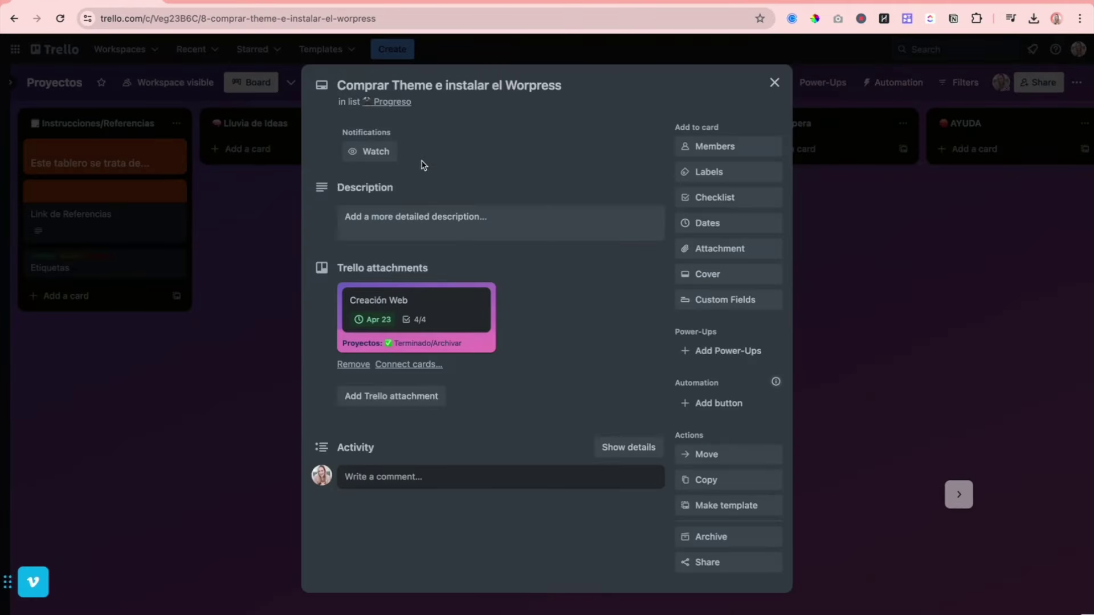
left_click(717, 222)
key("Escape")
left_click(774, 82)
Move the "Comprar el dominio" card from the Progreso list to the Terminado/Archivar list
scroll(825, 234, "right", 3)
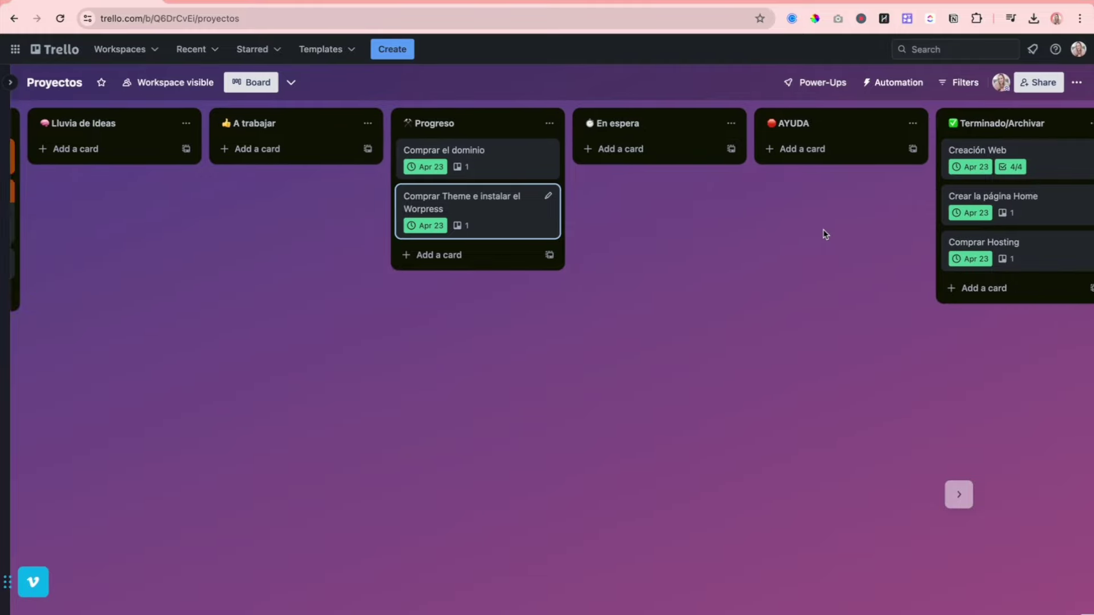
left_click_drag(500, 166, 911, 213)
scroll(419, 286, "right", 2)
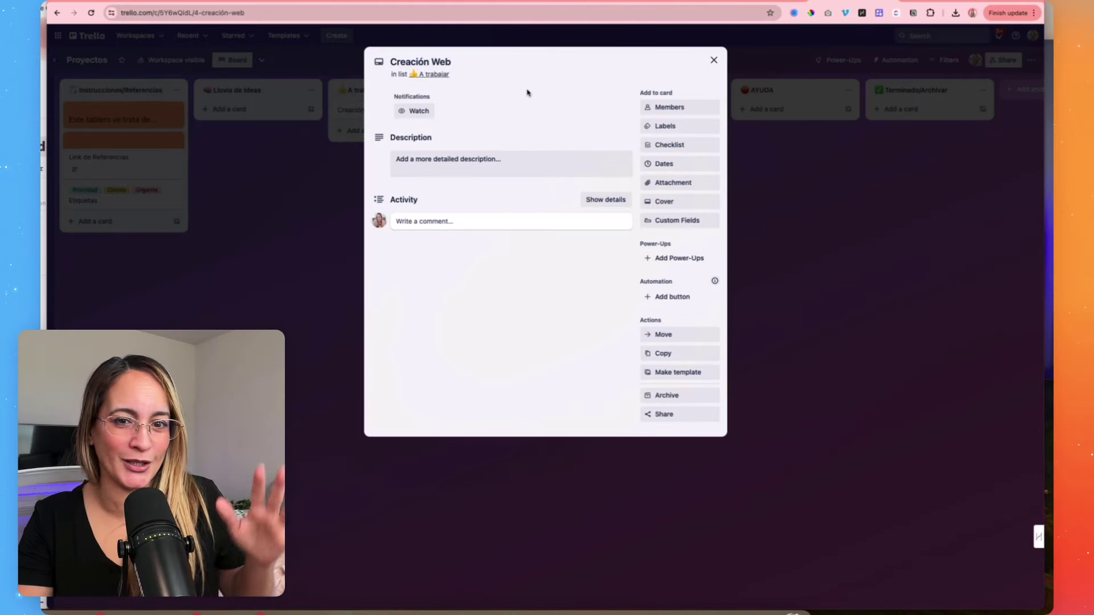
Add a checklist titled "Tareas a trabajar (CW)" to the Creación Web card
left_click(678, 146)
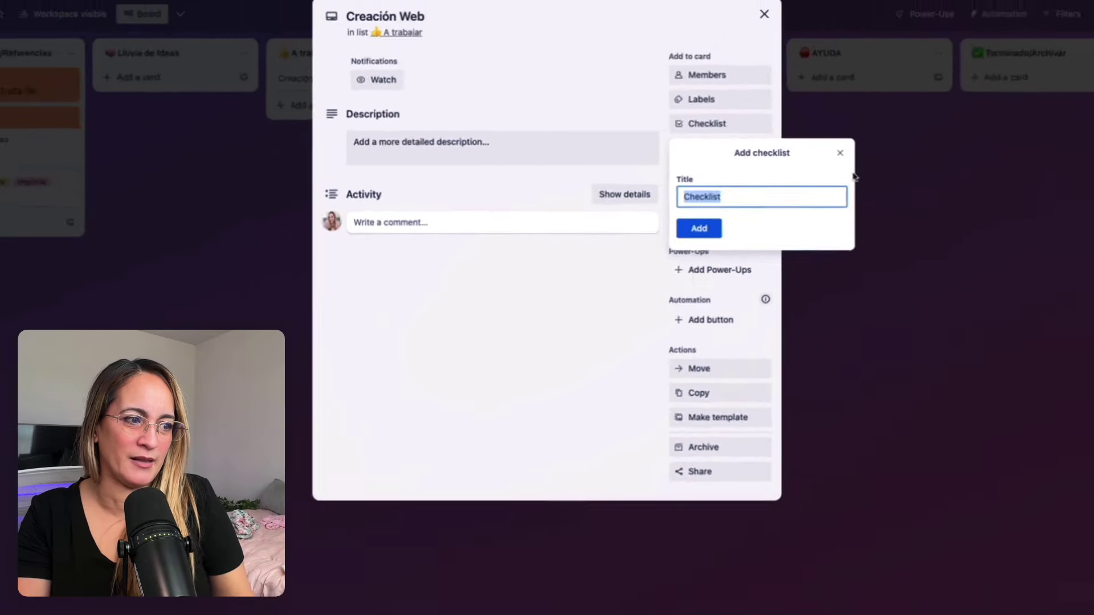
type("Tareas")
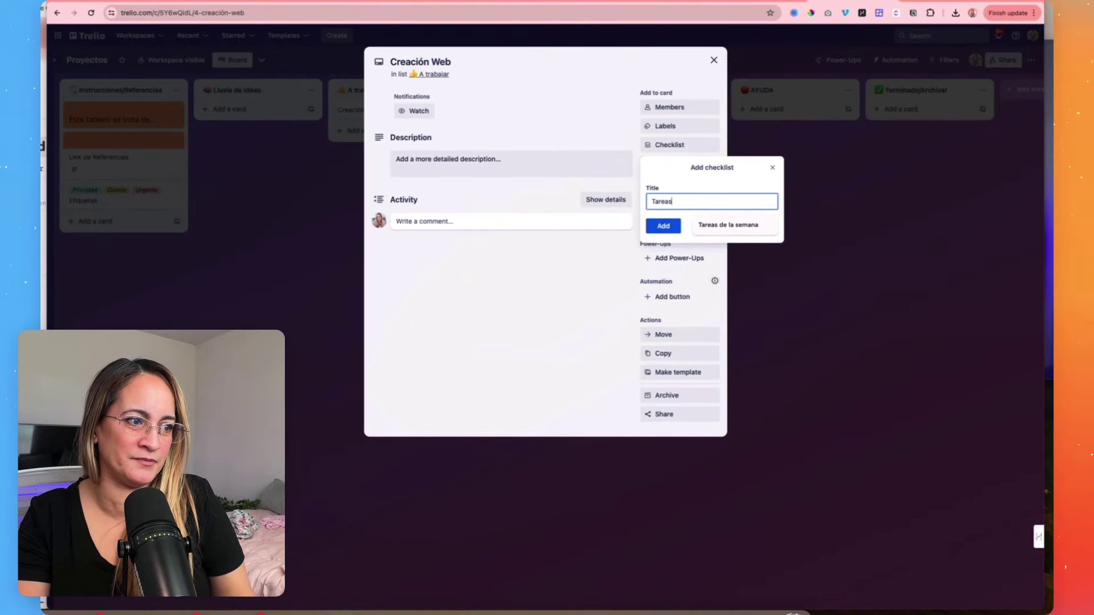
type(" a trabajar (CW")
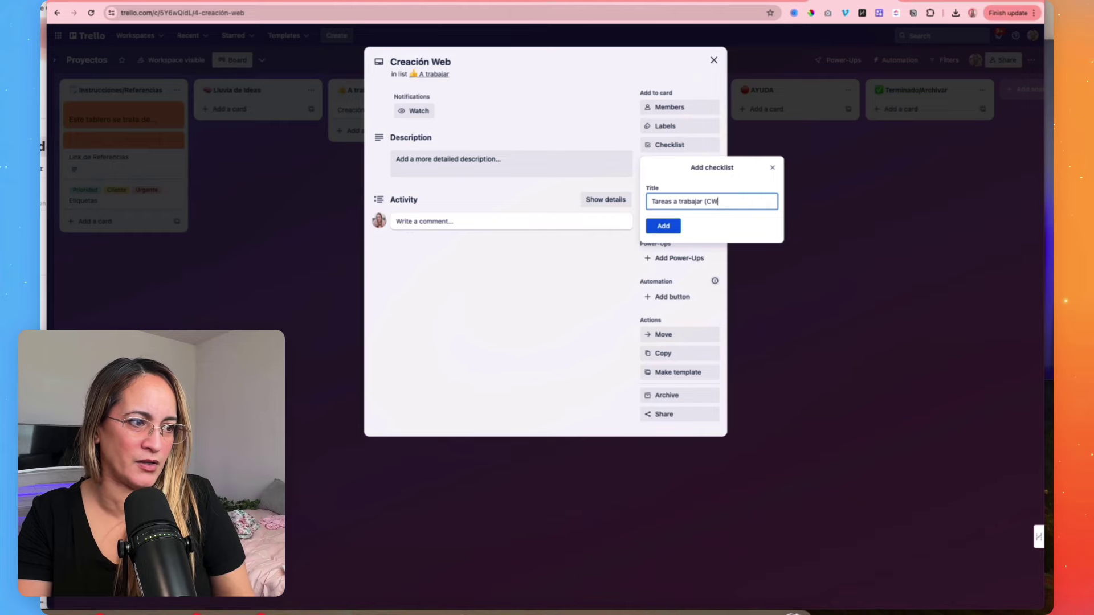
key("Return")
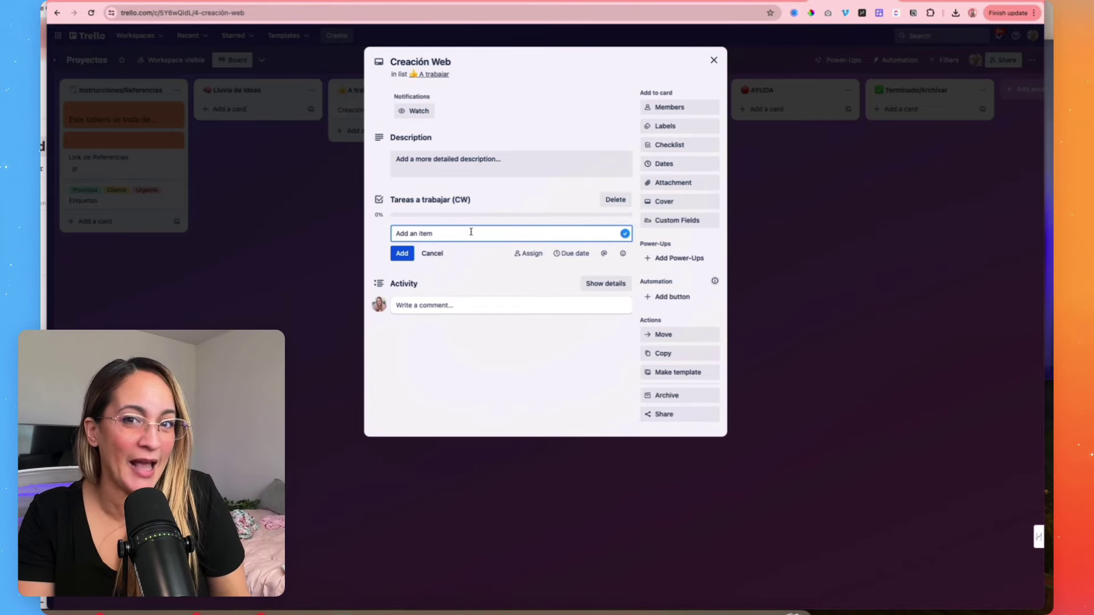
Add checklist items Comprar el dominio, Comprar el Hosting, Instalar el Wordpress, Instalar el Theme and Crear la página web, and close the card
type("Comprar el dominio Comprar el Hosting Instalar el Wordpress Instalar el Theme Crear la página web")
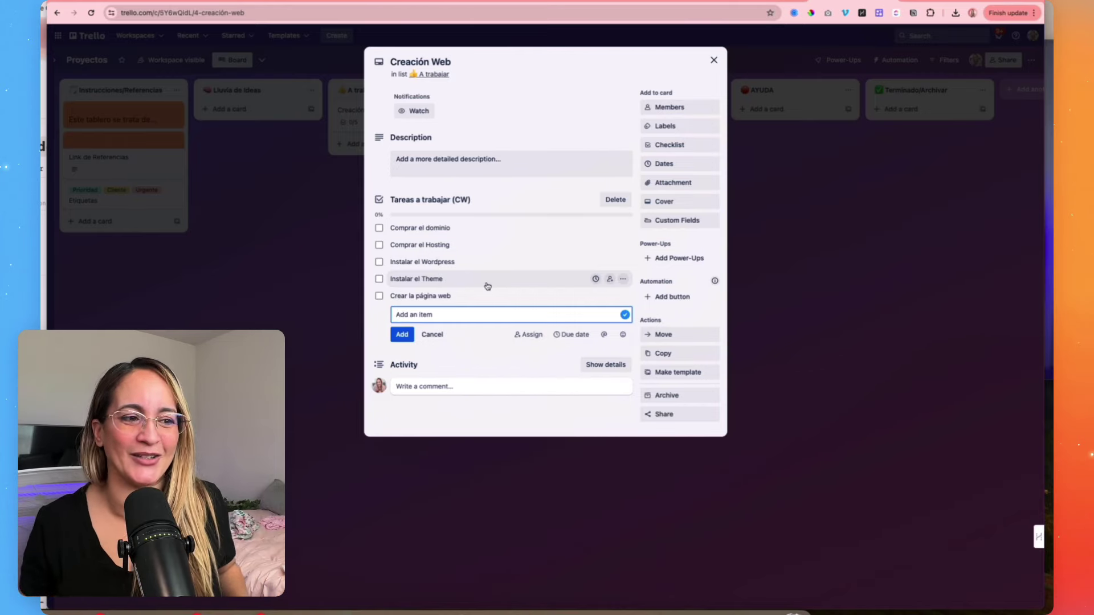
left_click(360, 216)
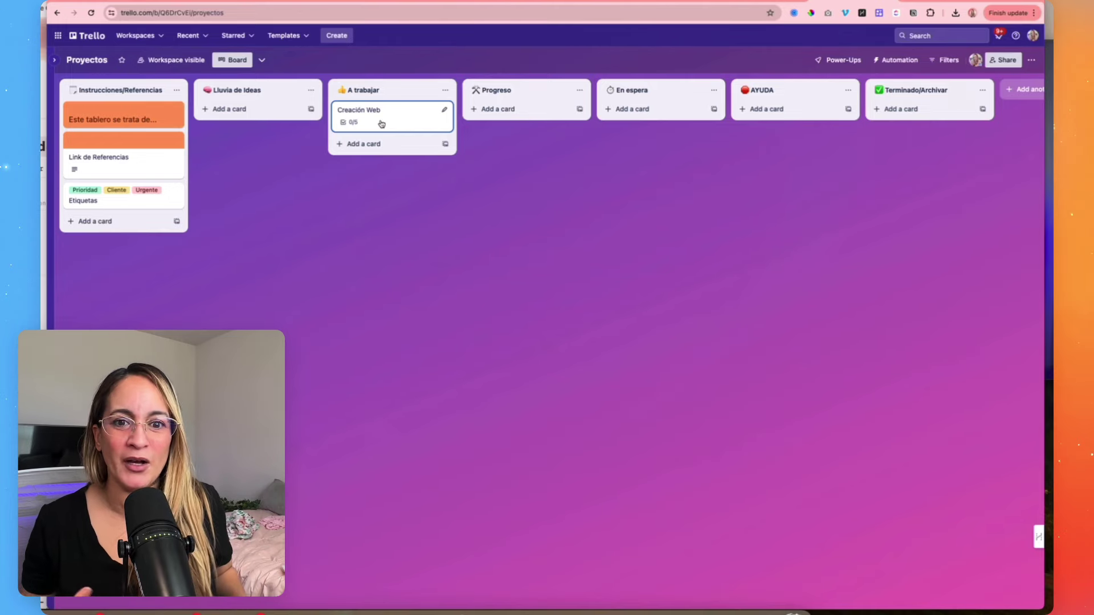
Add a card titled "comprar dominio" to the Progreso list and briefly view its details
left_click(527, 109)
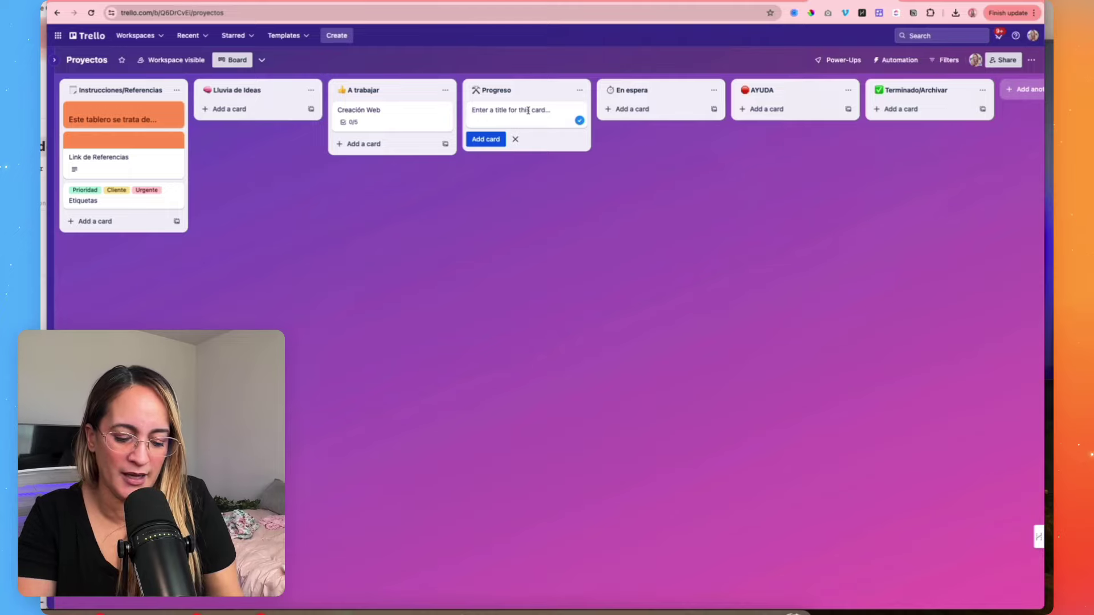
type("comprar domin")
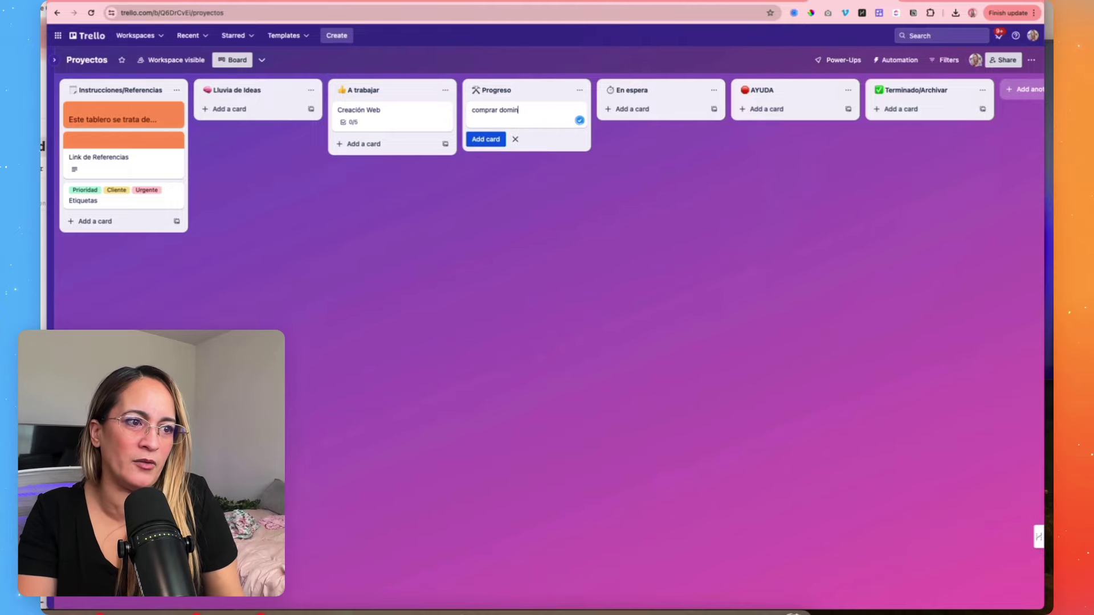
type("io")
key("Return")
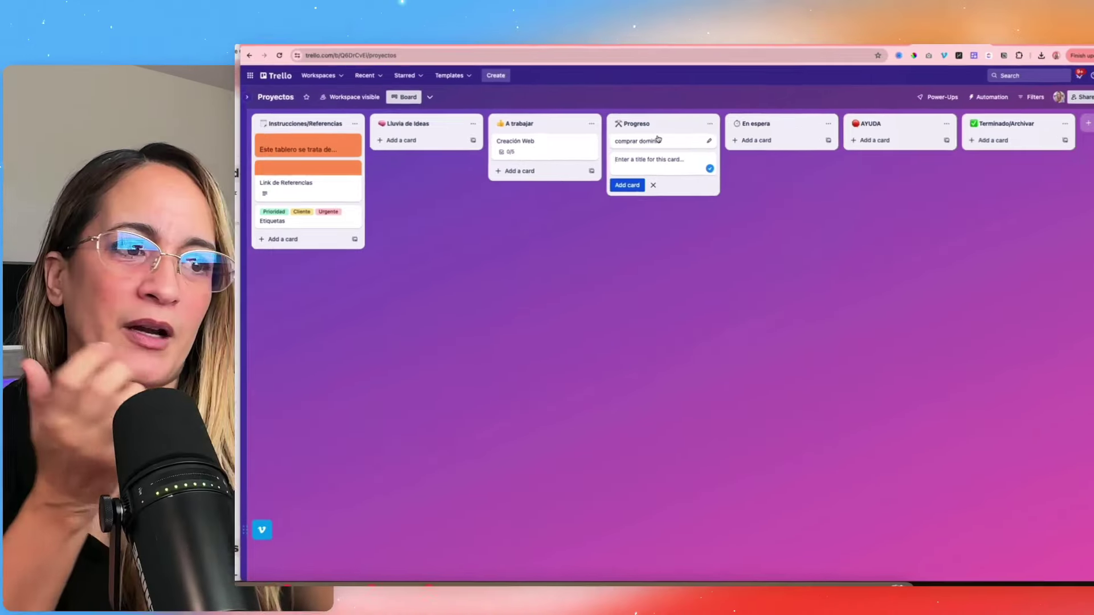
left_click(519, 109)
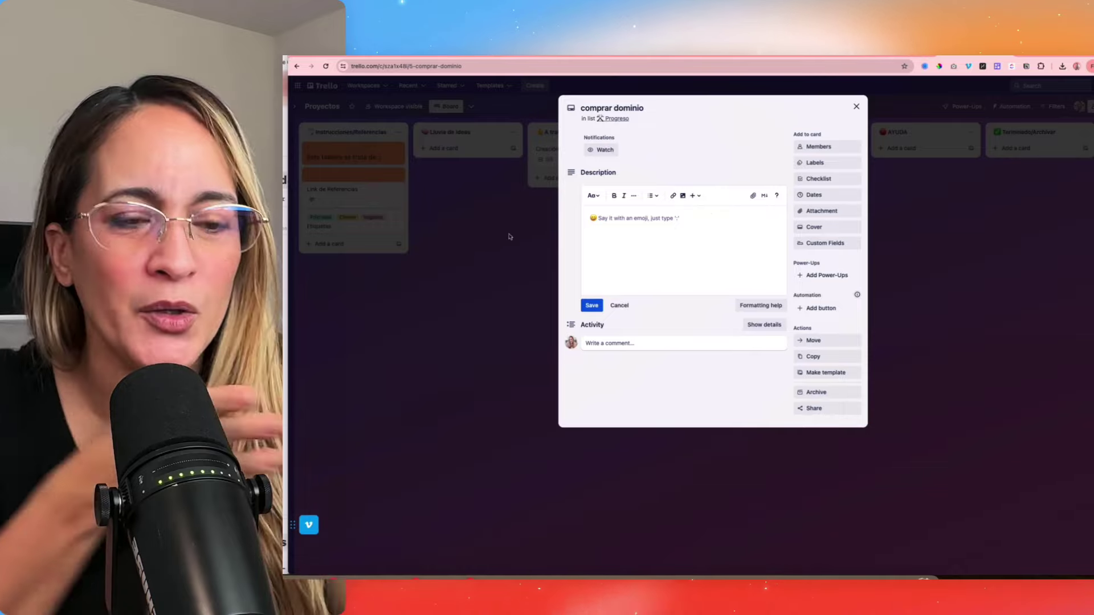
left_click(525, 248)
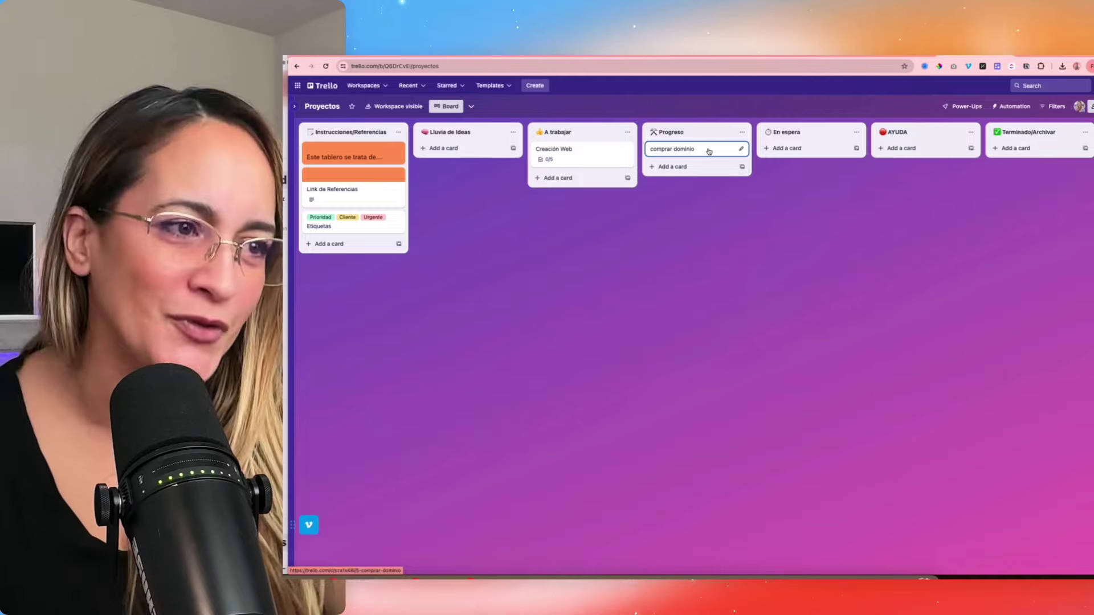
Archive the "comprar dominio" card in the Progreso list
left_click(740, 148)
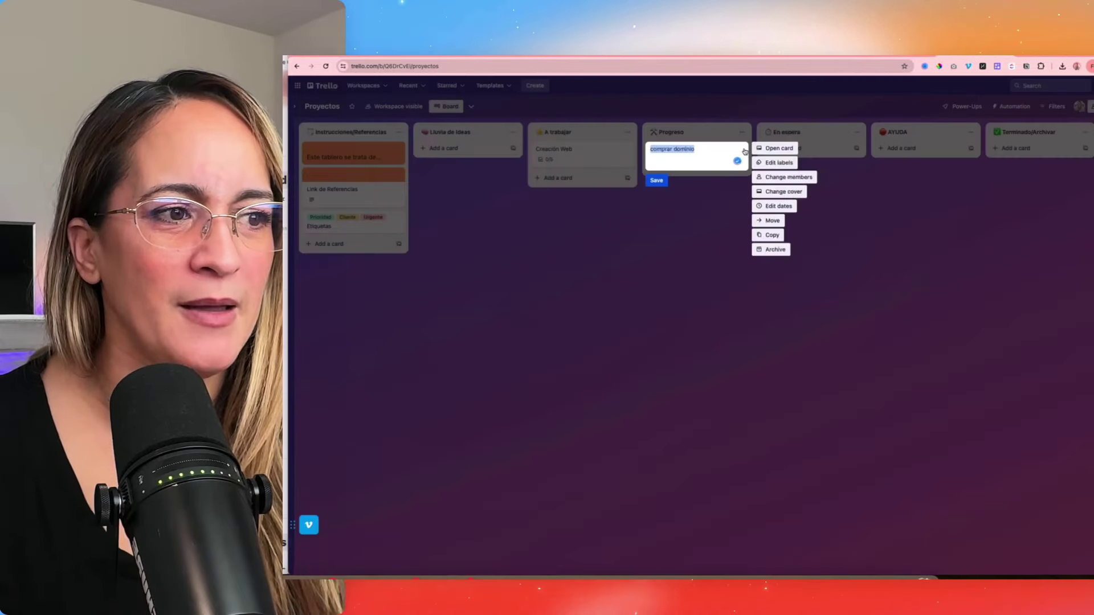
left_click(749, 247)
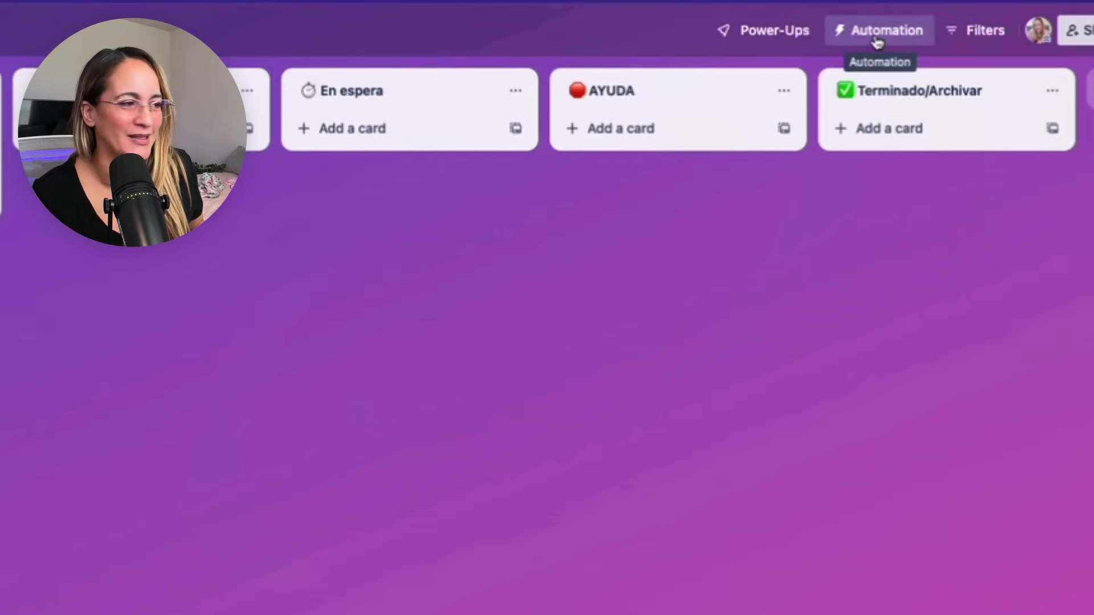
Start creating a new automation rule for the Proyectos board
left_click(878, 41)
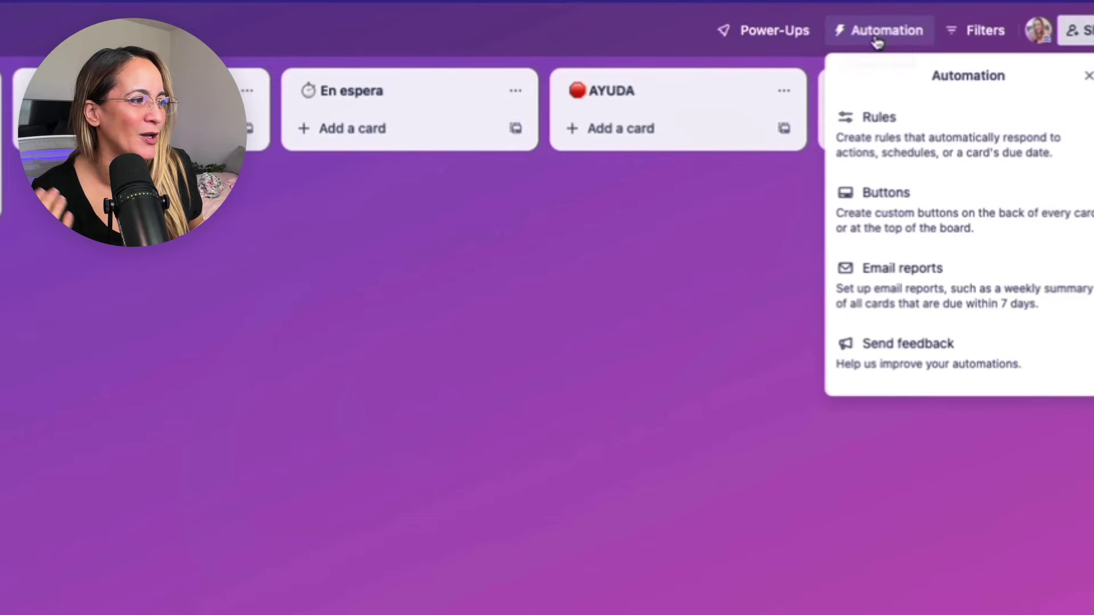
left_click(916, 126)
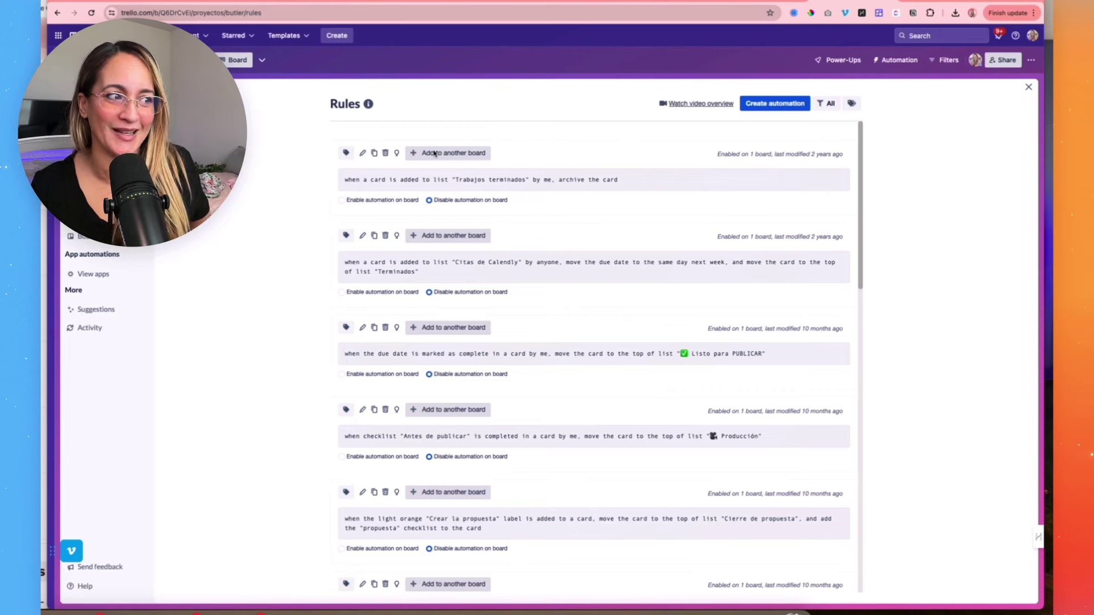
left_click(775, 104)
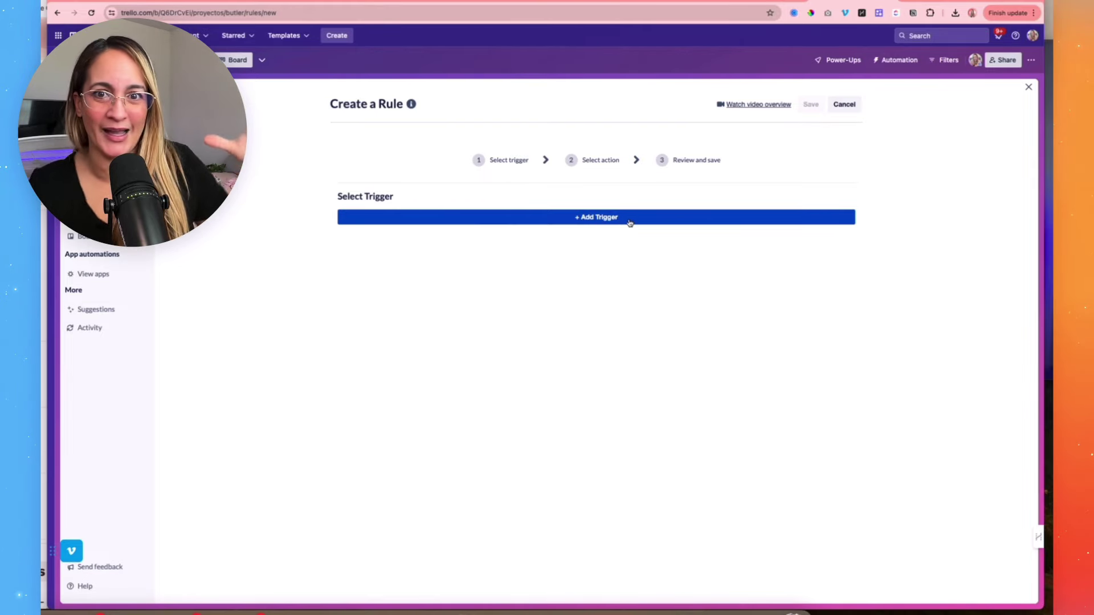
Add a rule trigger for when an item is added to the checklist "Tareas a trabajar (CW)", by anyone
left_click(604, 221)
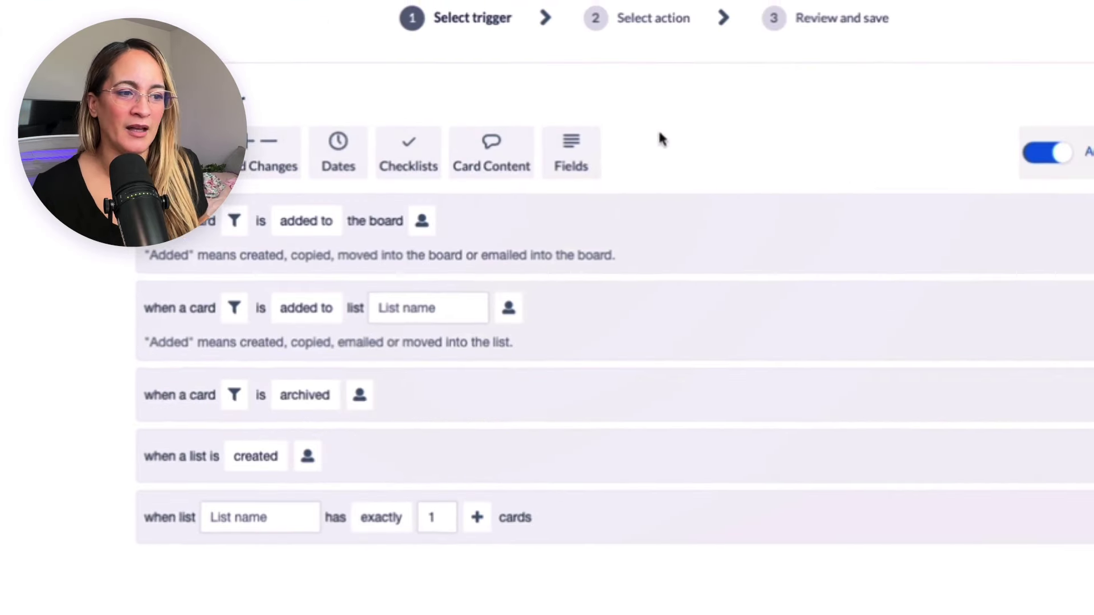
left_click(474, 231)
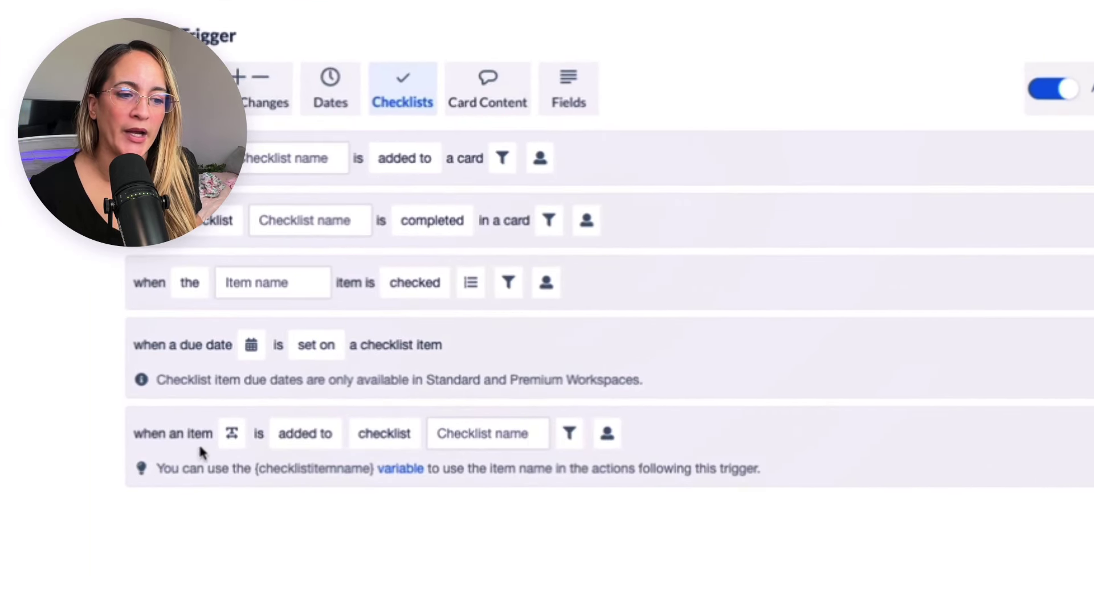
left_click(272, 448)
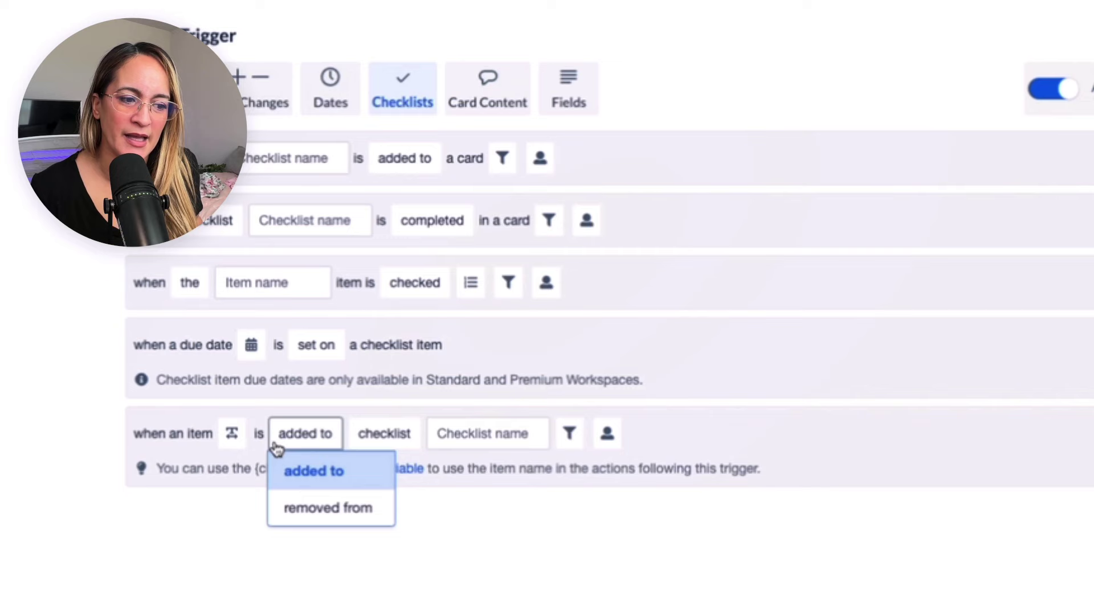
left_click(379, 446)
left_click(475, 443)
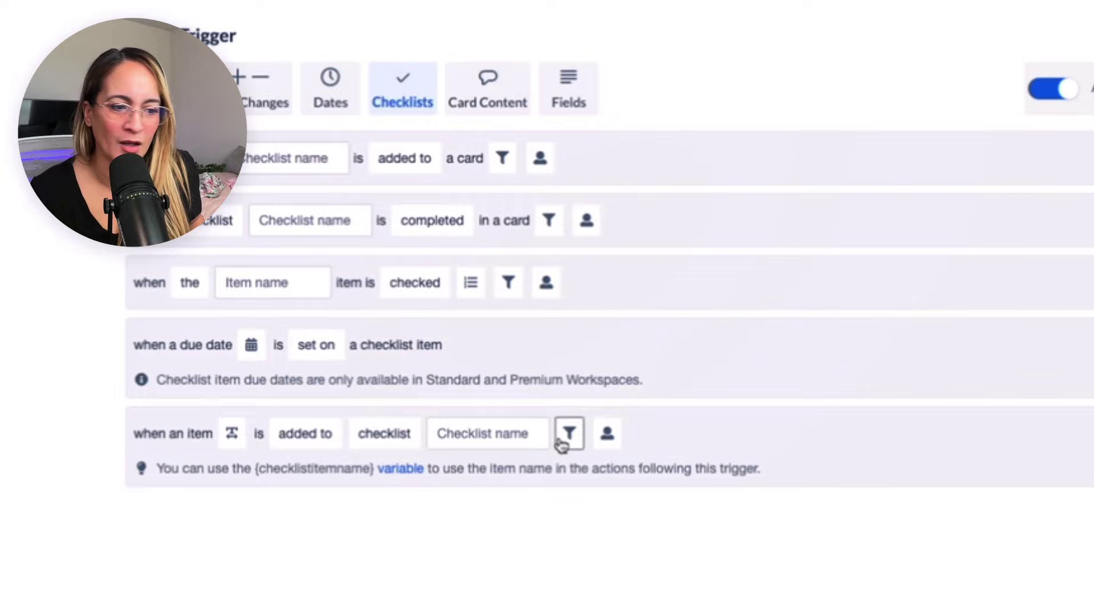
left_click(498, 433)
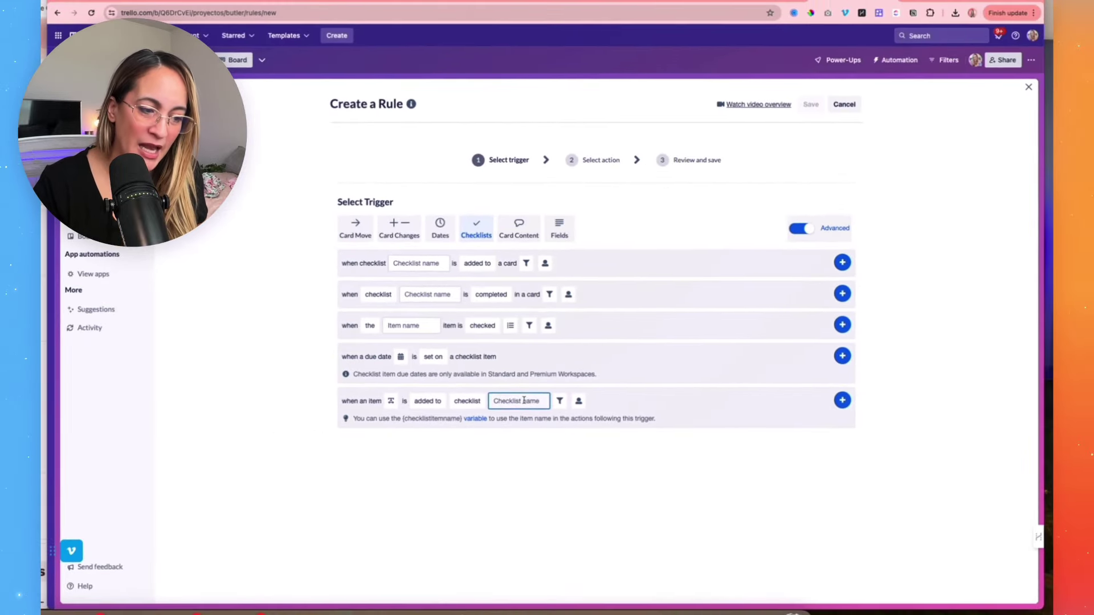
key("super+v")
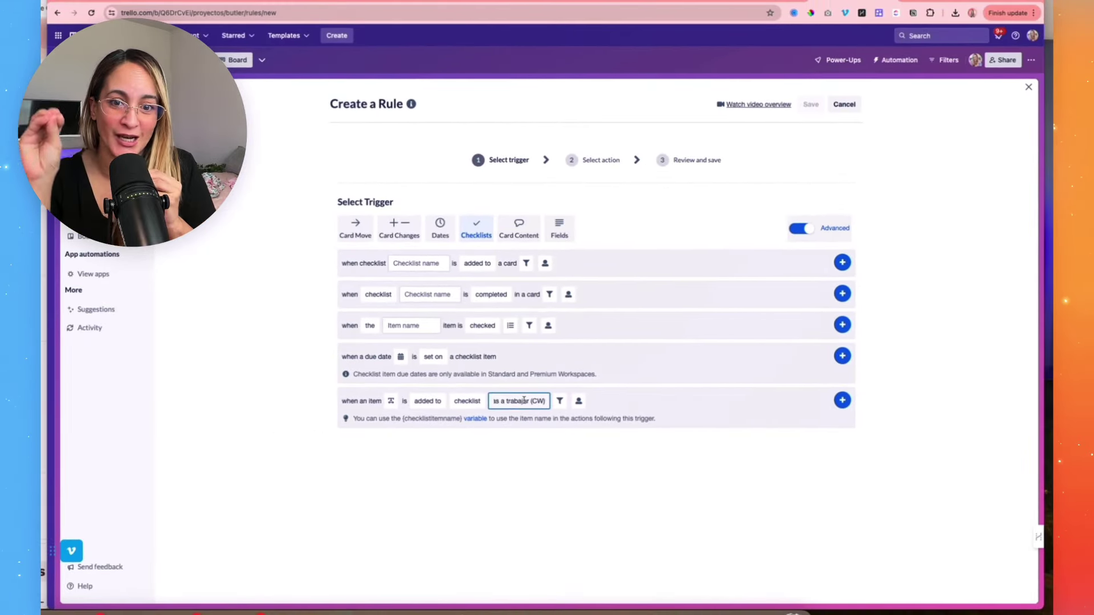
left_click(578, 401)
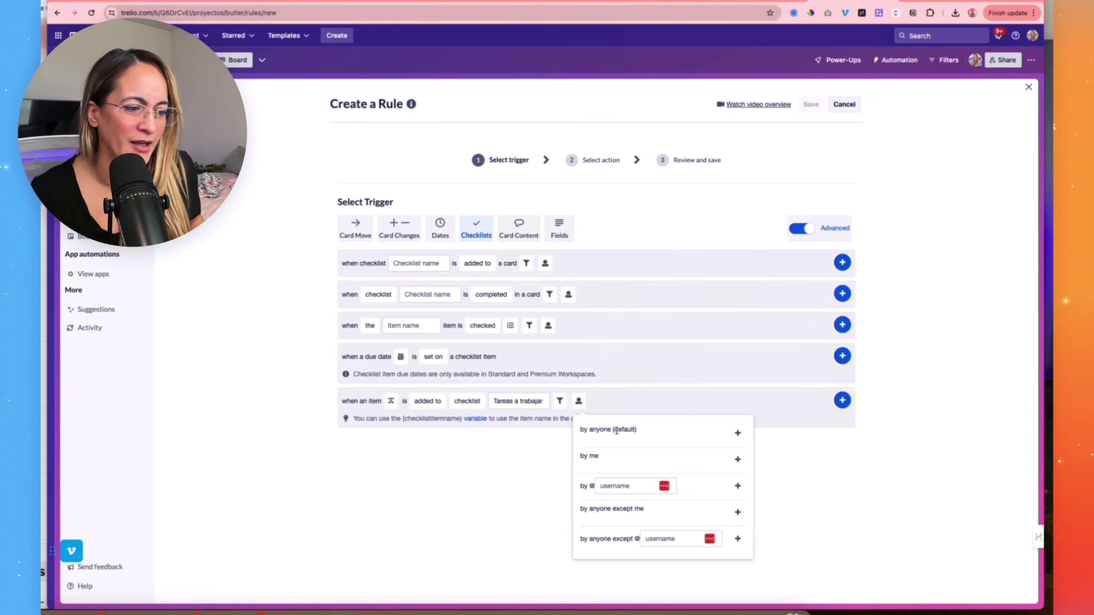
left_click(629, 407)
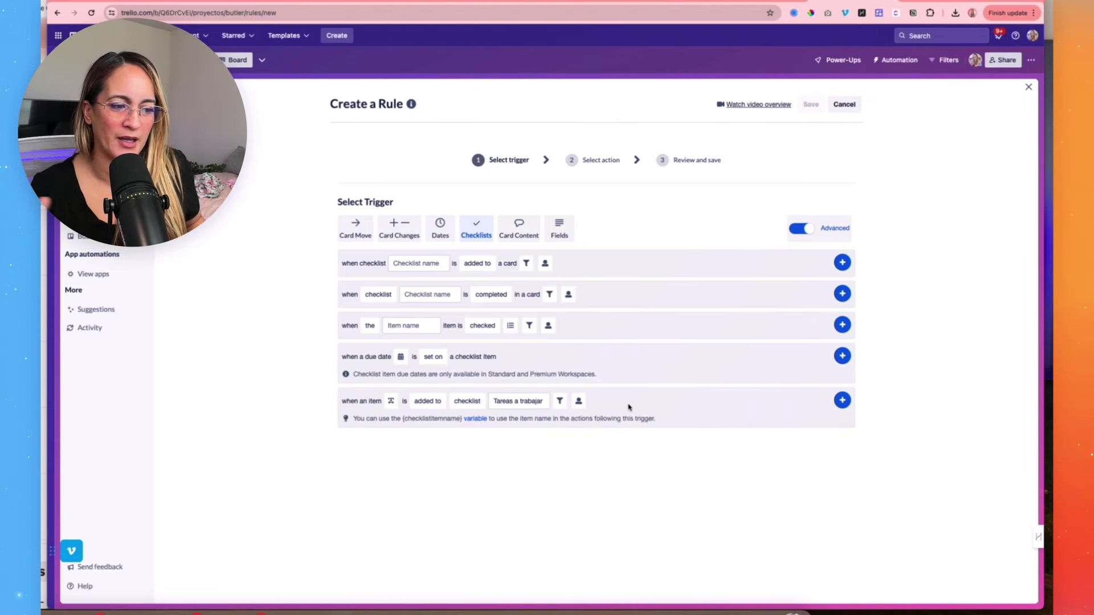
left_click(842, 400)
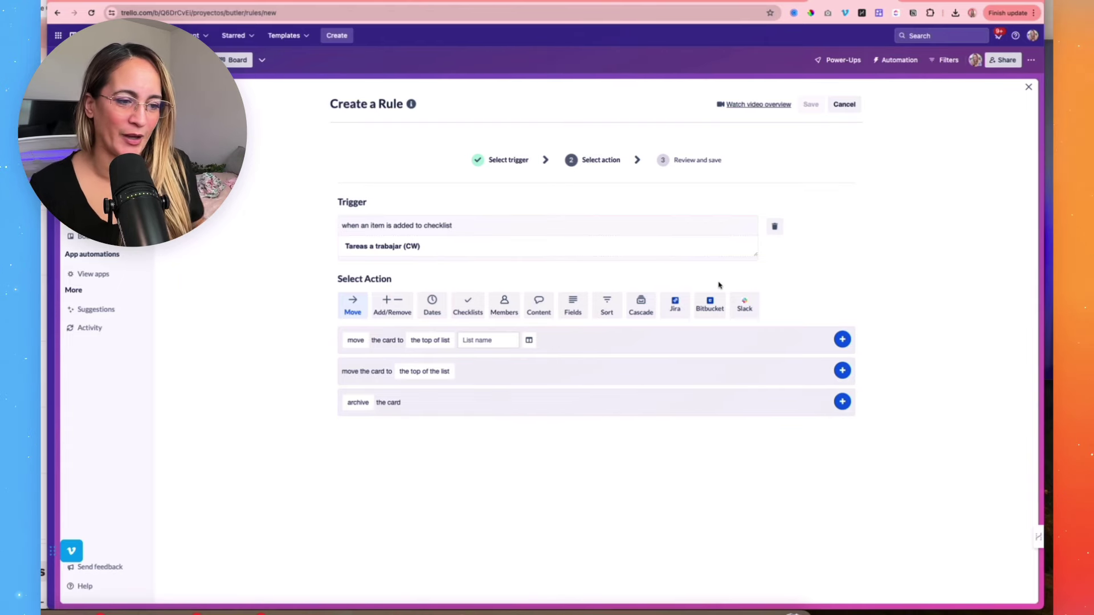
Add a Cascade action to the rule that converts the item to a linked card in list "⚒ Progreso"
left_click(649, 308)
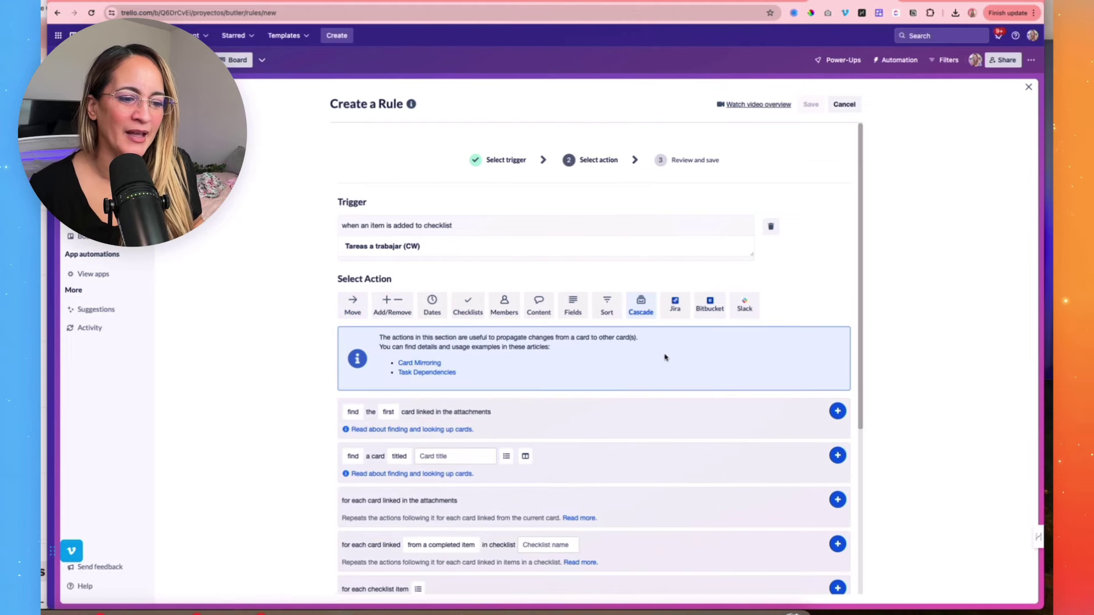
scroll(664, 357, "down", 3)
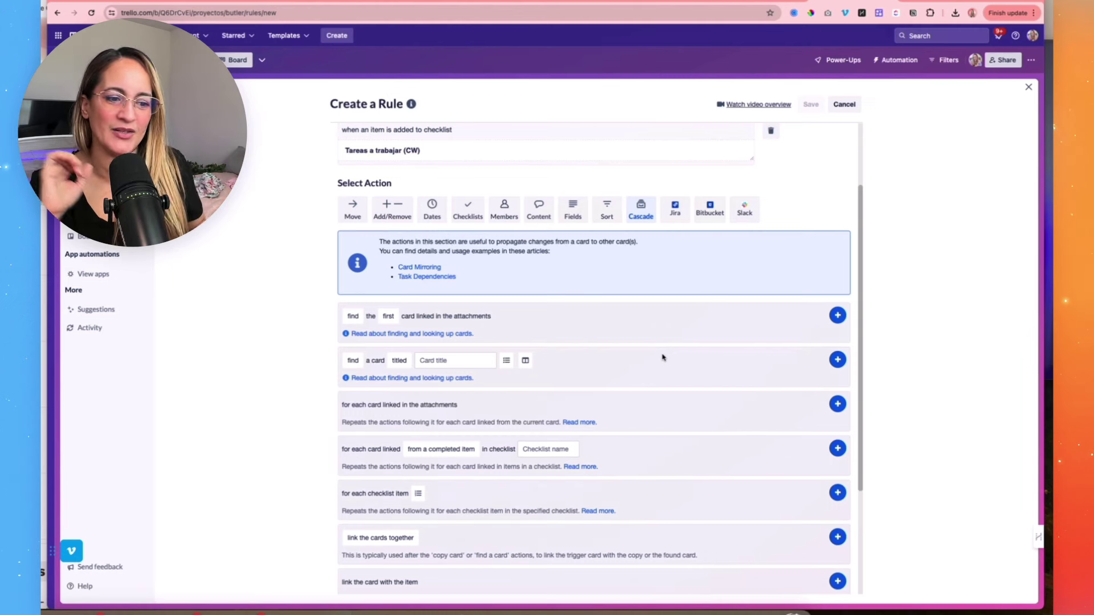
scroll(609, 378, "down", 4)
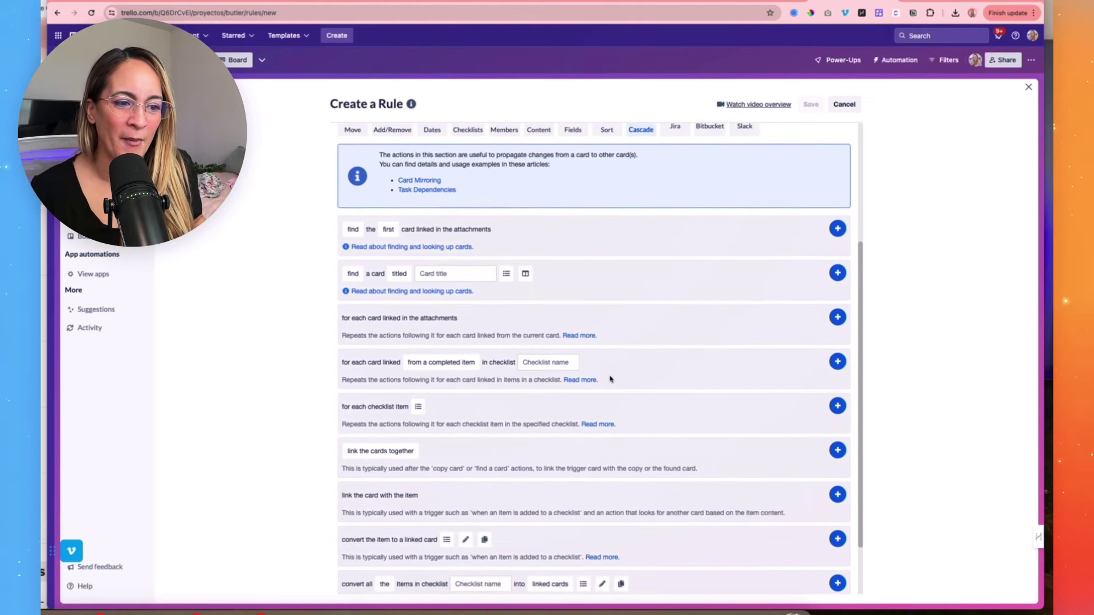
scroll(609, 379, "down", 1)
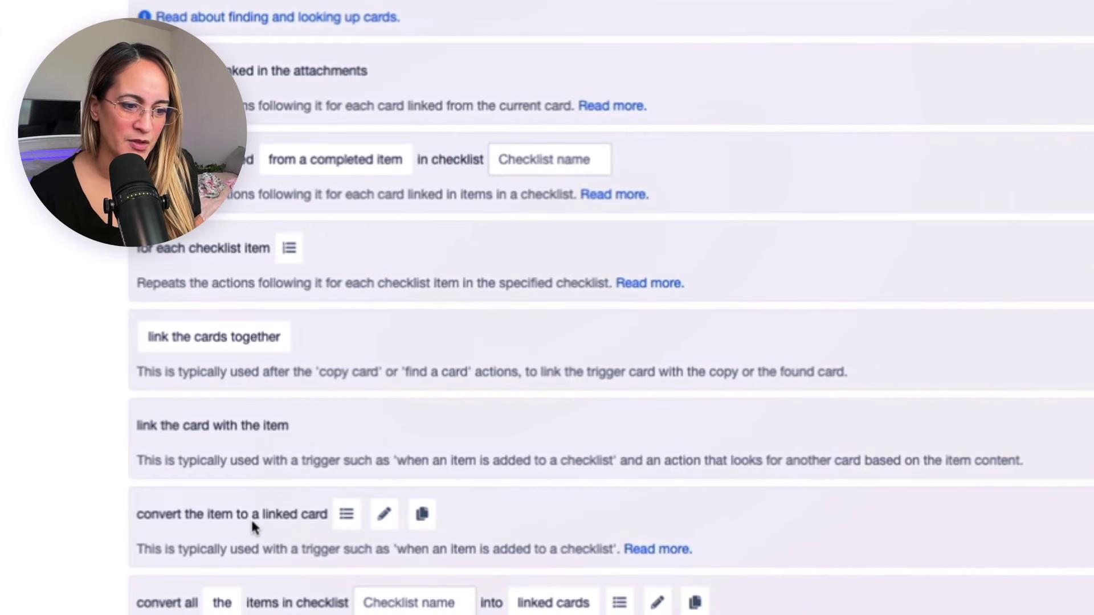
left_click(345, 514)
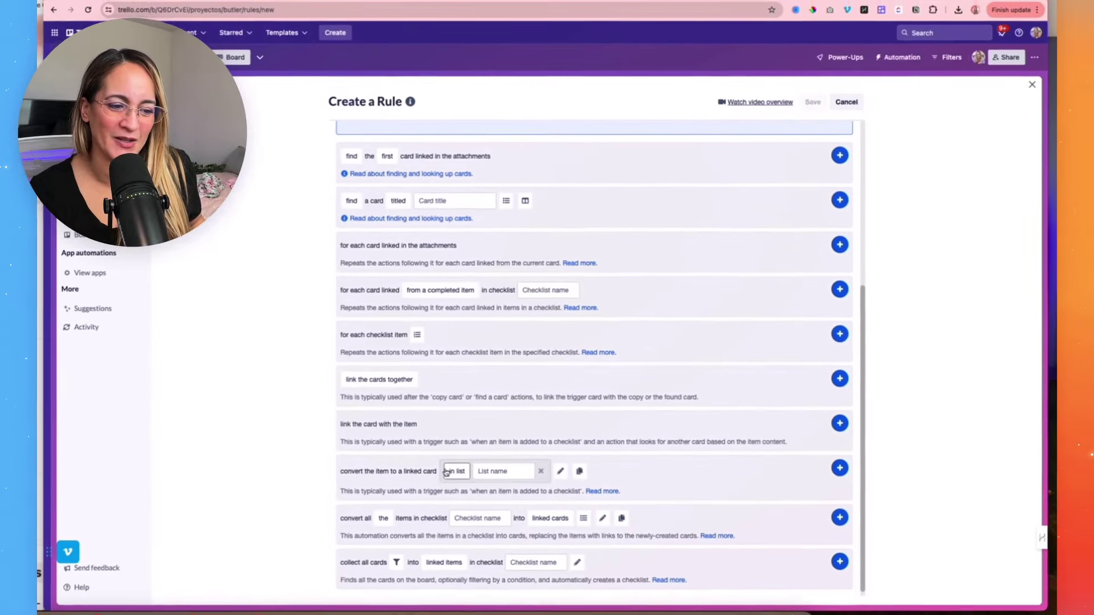
left_click(347, 515)
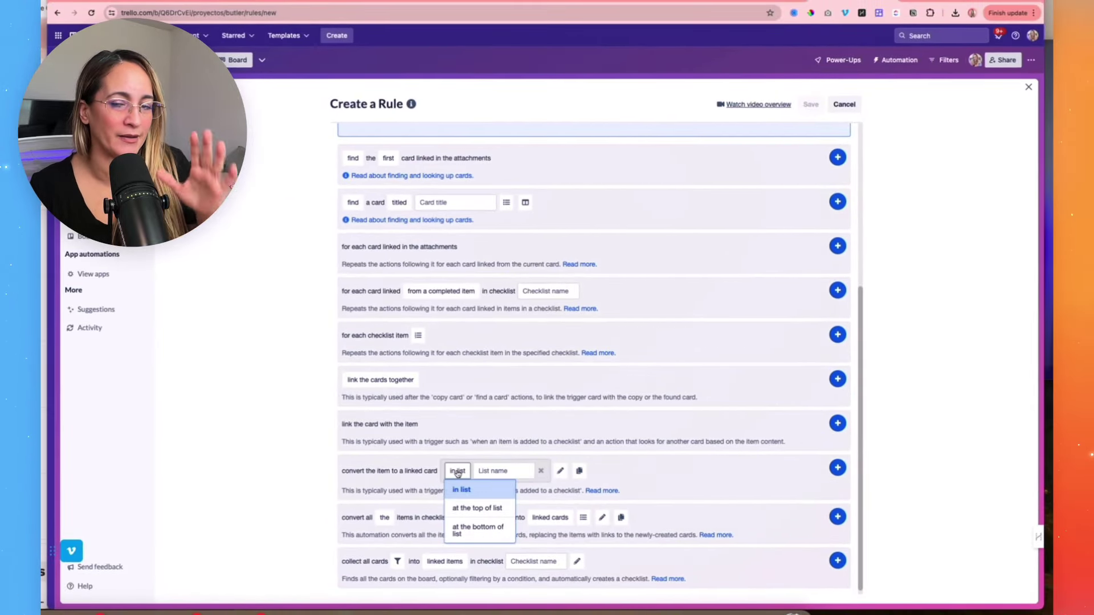
left_click(471, 493)
left_click(499, 471)
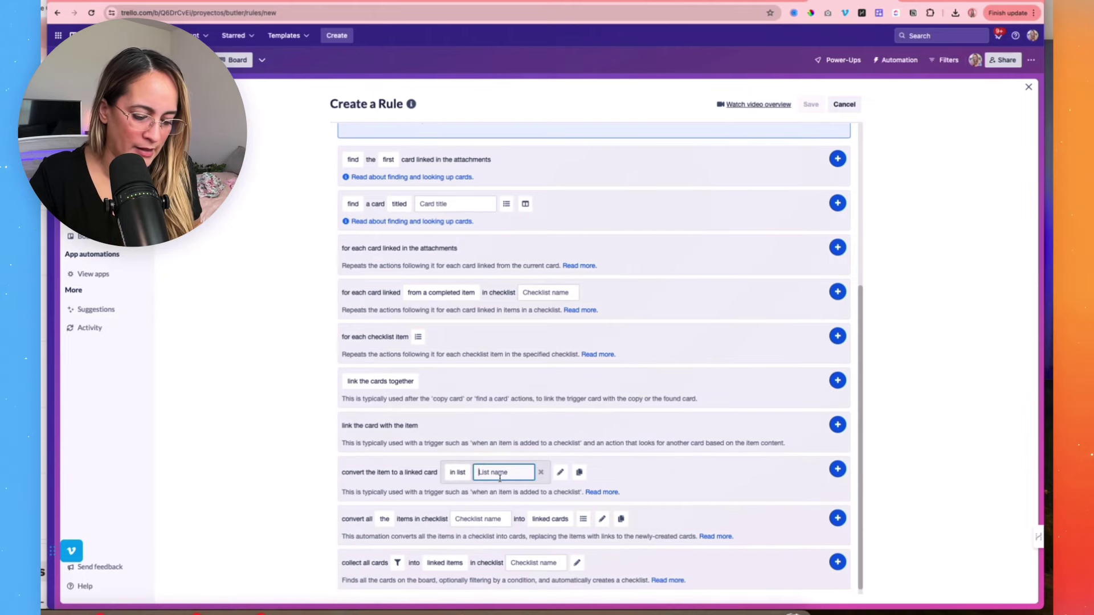
type("⚒ Progreso")
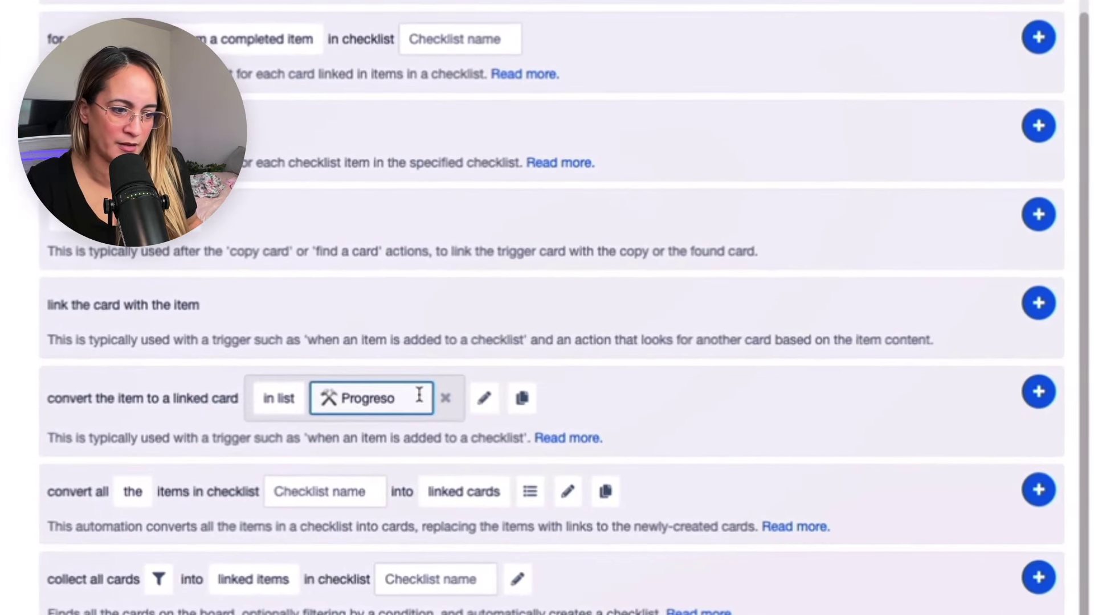
left_click(476, 403)
left_click(723, 399)
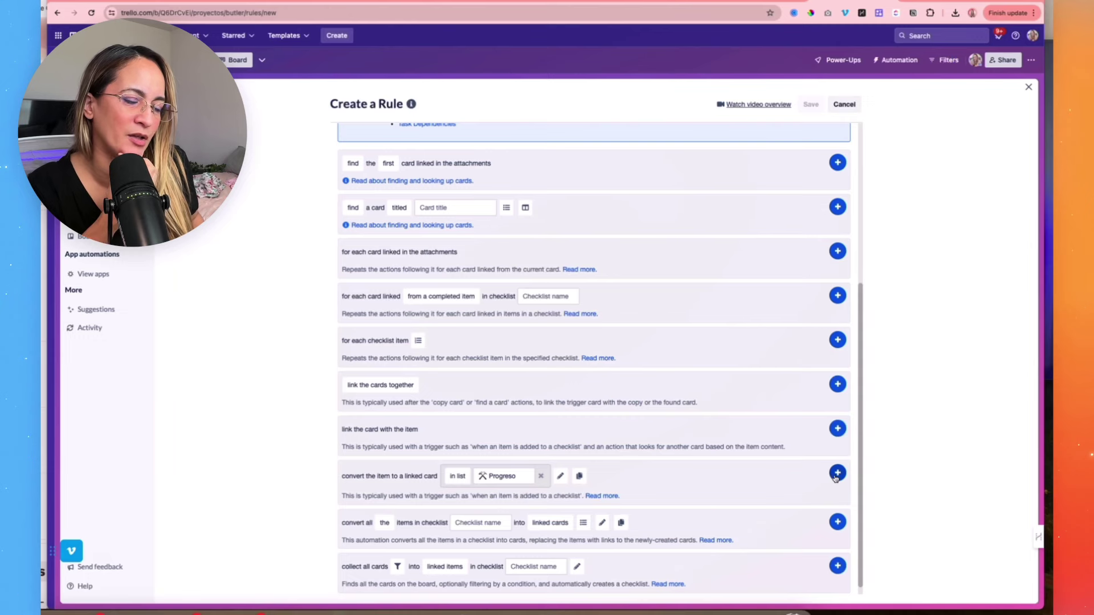
left_click(836, 474)
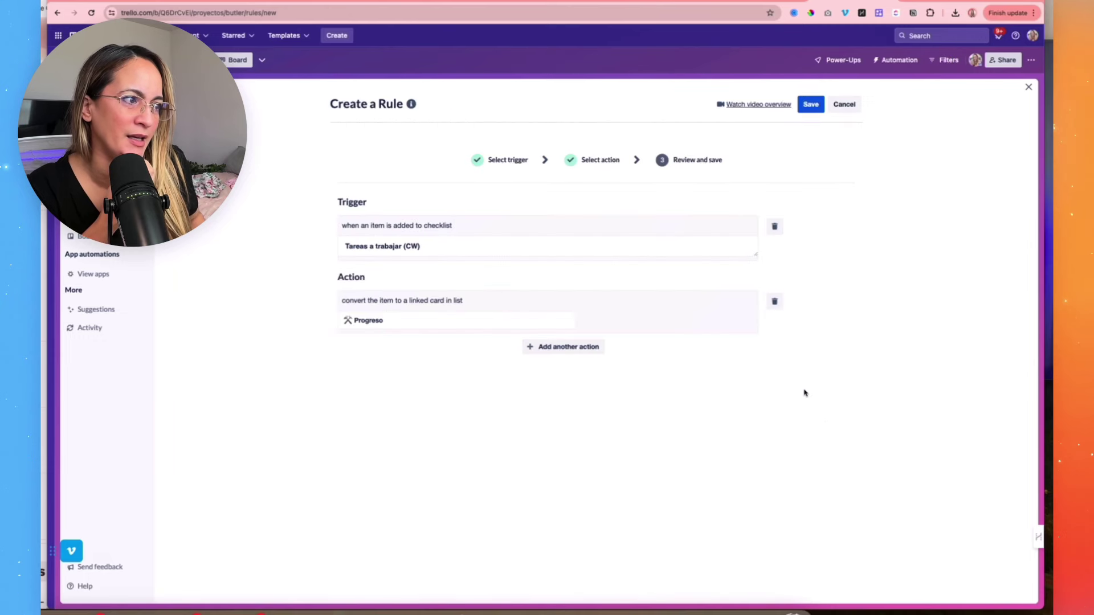
Save the new rule and return to the Proyectos board
left_click(810, 105)
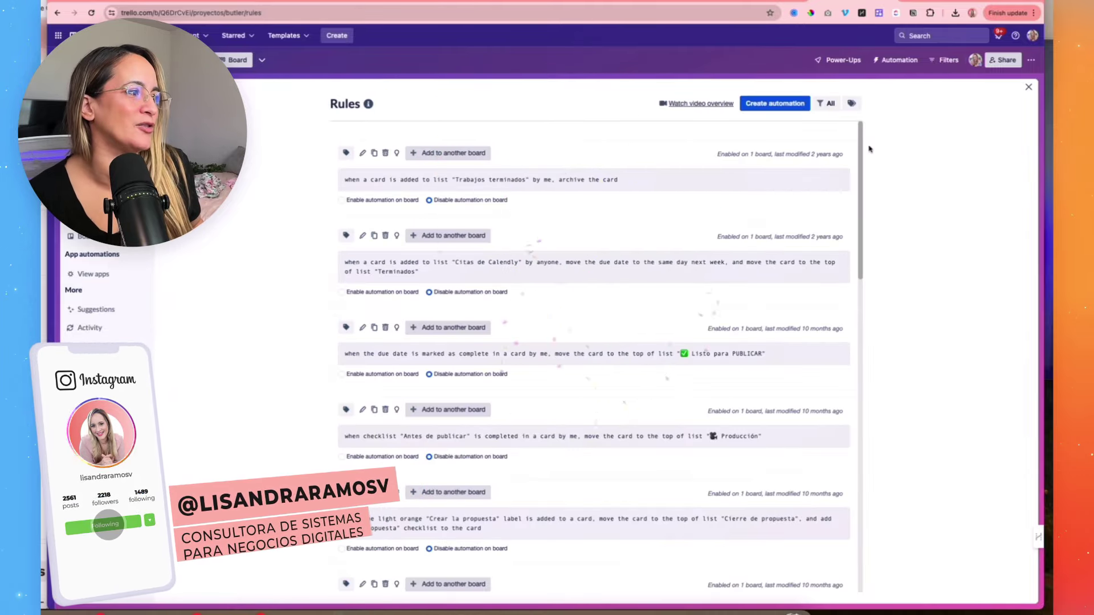
left_click(1025, 87)
Add the item "Comprar el dominio" to the "Tareas a trabajar (CW)" checklist on the Creación Web card and close the card
left_click(404, 126)
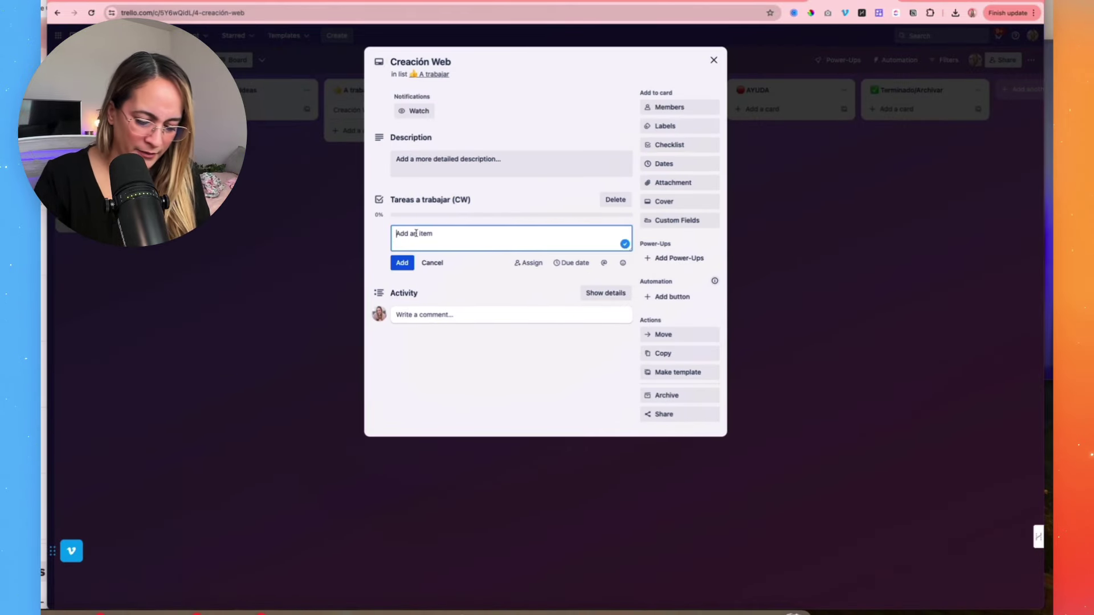
type("Compar el dominio")
key("Return")
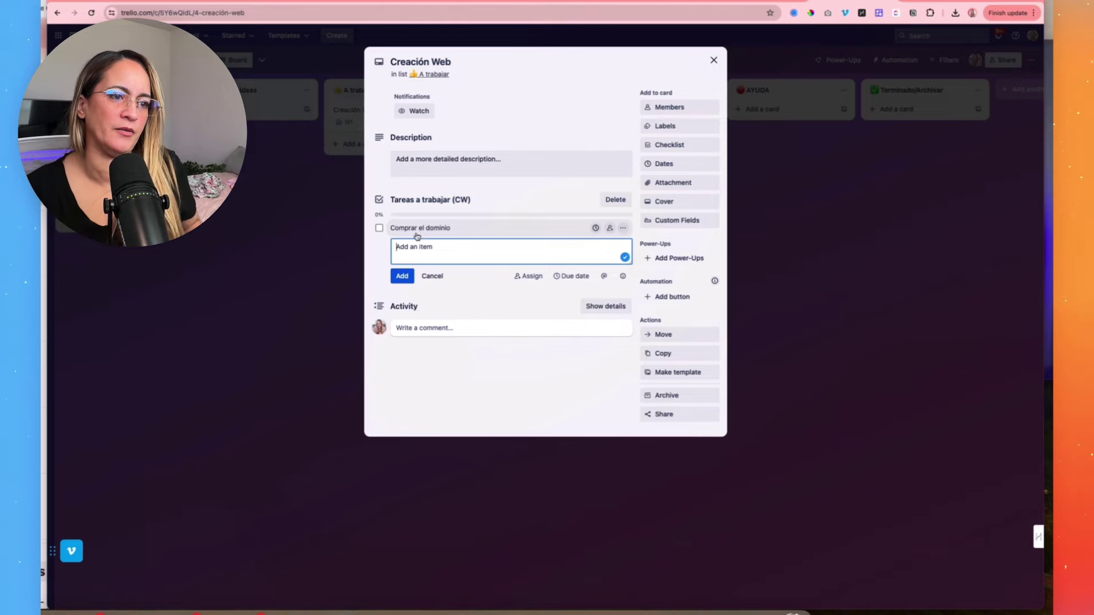
key("Escape")
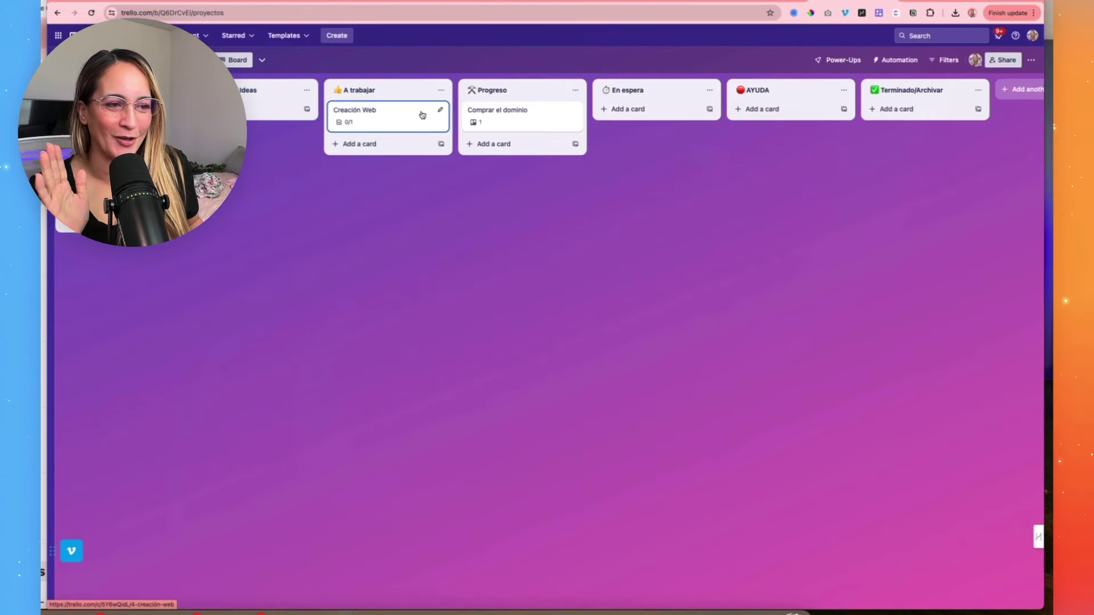
Examine the links between the "Comprar el dominio" card in Progreso and the checklist item on the Creación Web card
left_click(522, 119)
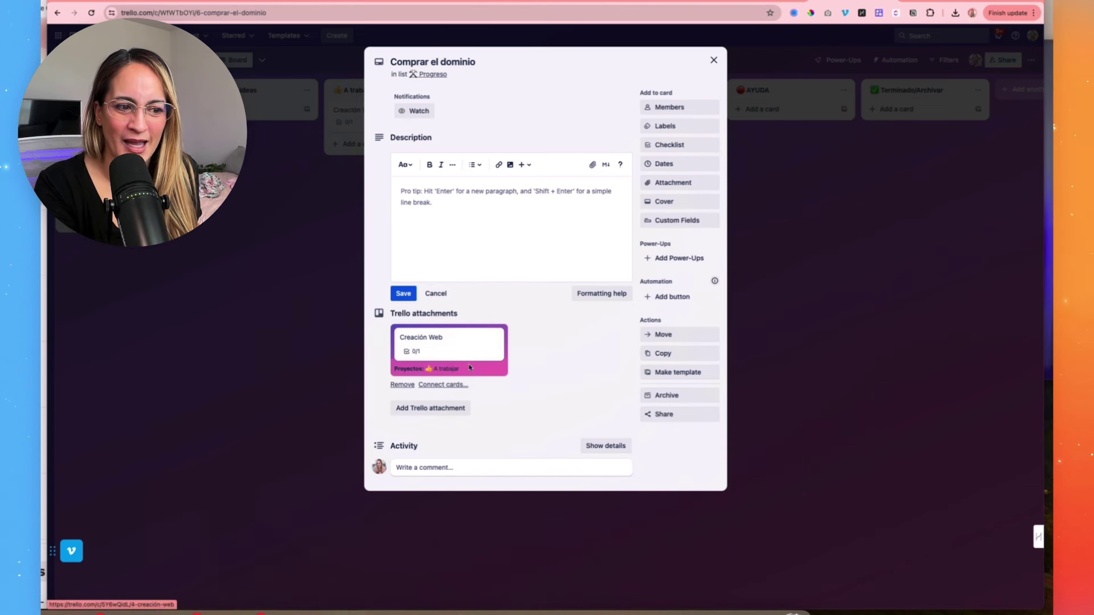
left_click(359, 220)
left_click(365, 117)
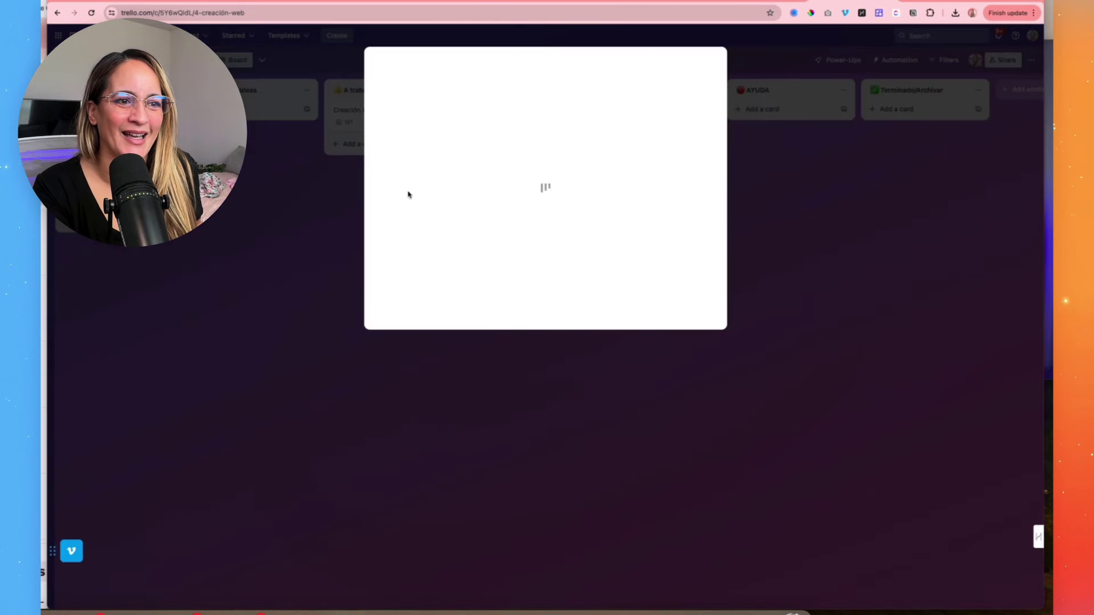
mouse_move(437, 232)
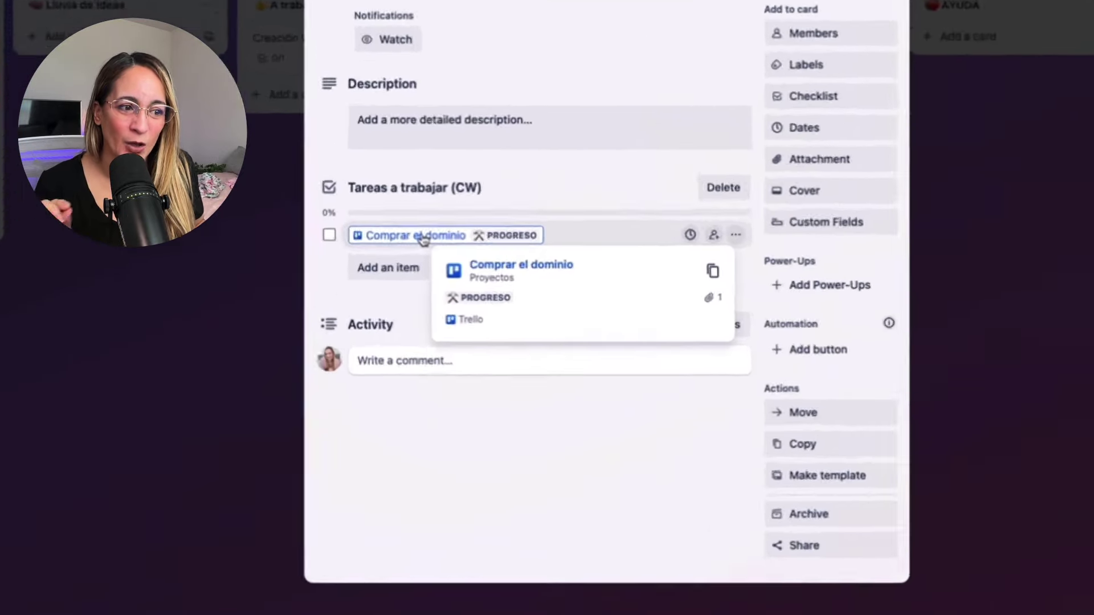
left_click(422, 237)
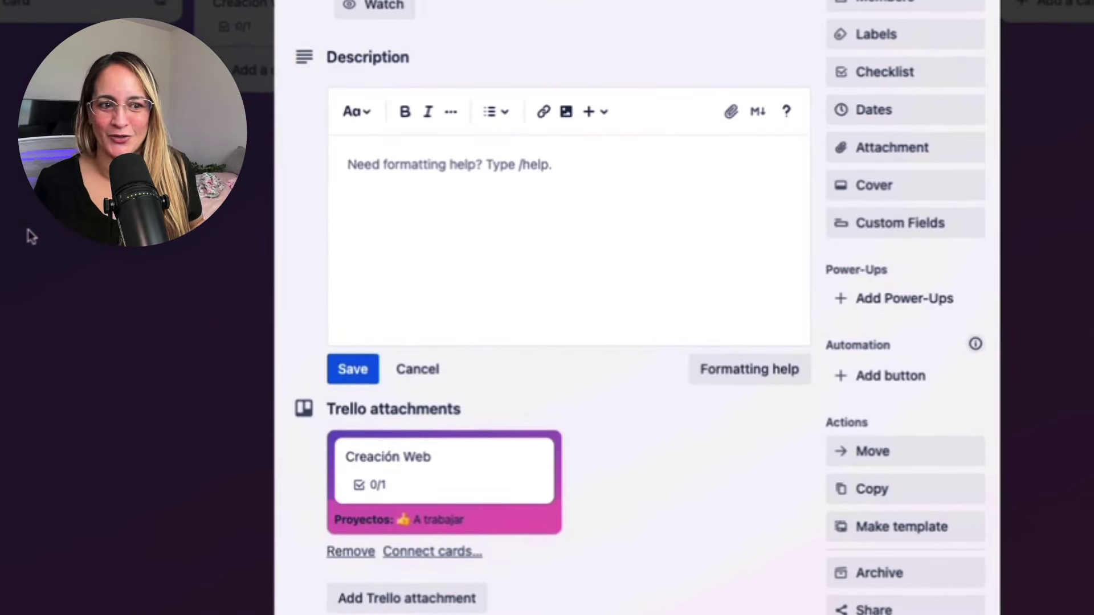
left_click(31, 237)
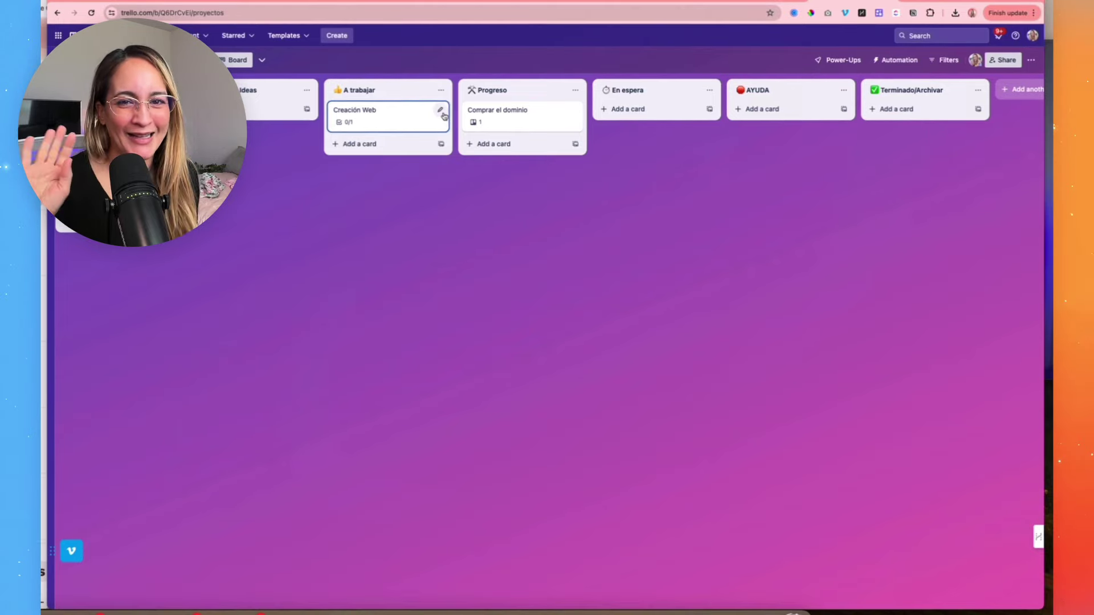
left_click(502, 119)
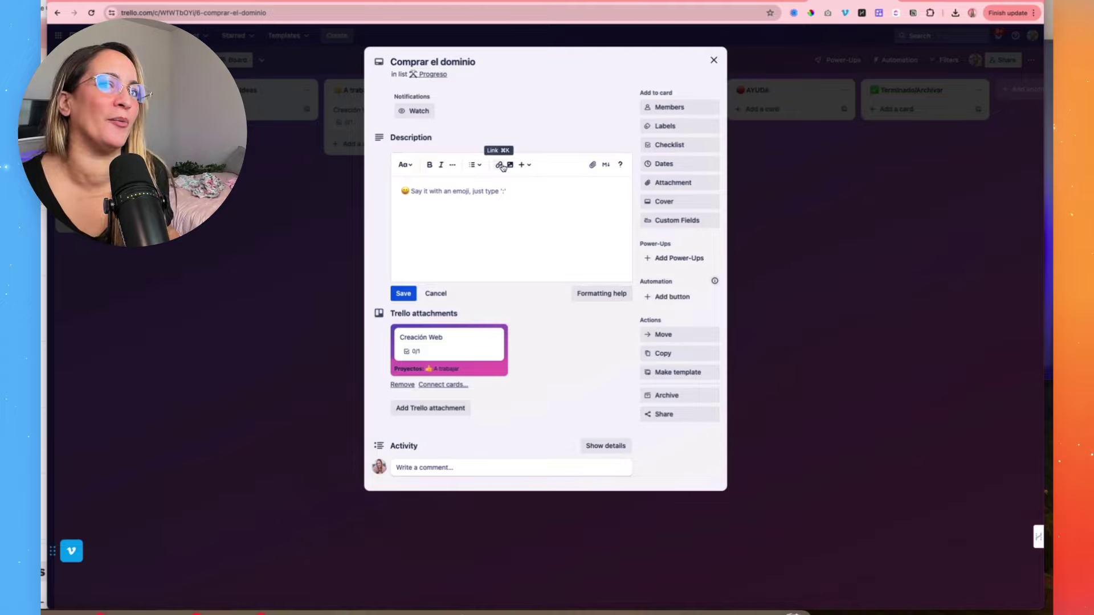
left_click(349, 190)
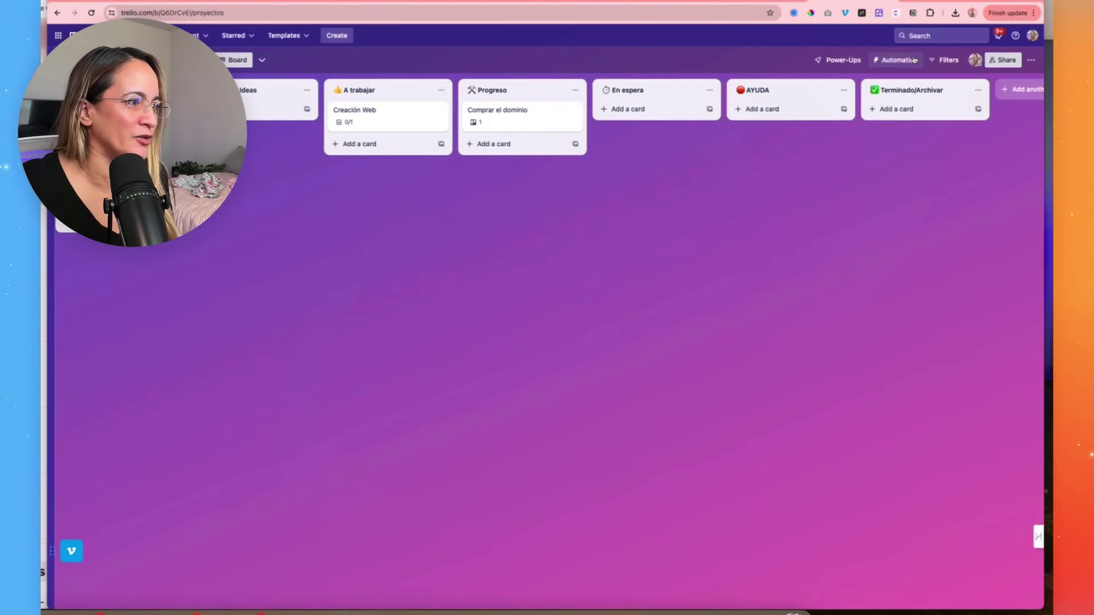
Start creating a second automation rule for the Proyectos board
left_click(908, 60)
left_click(922, 108)
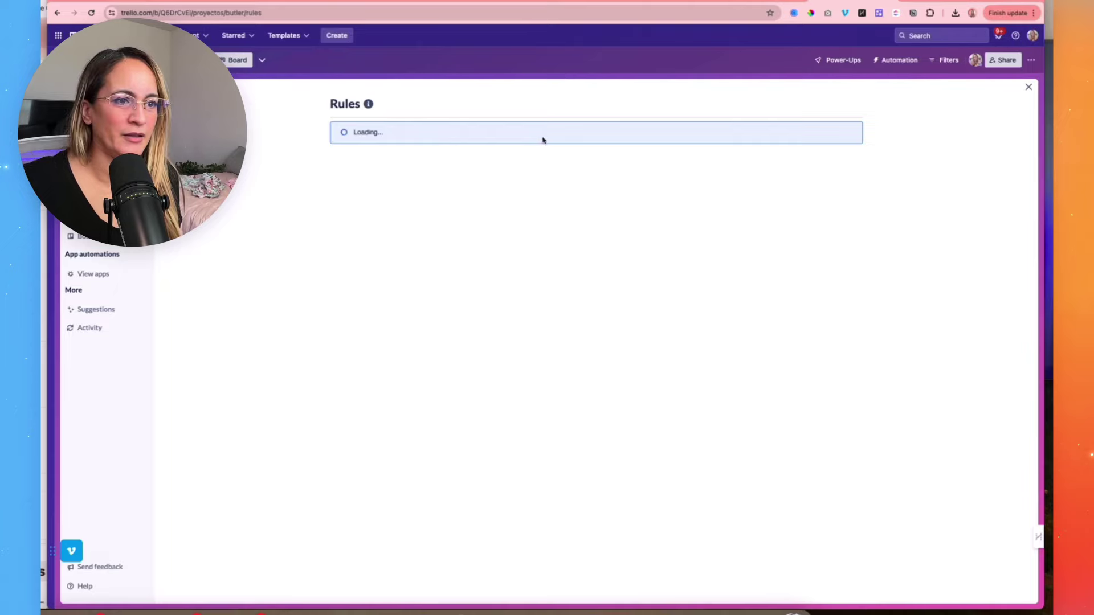
left_click(792, 105)
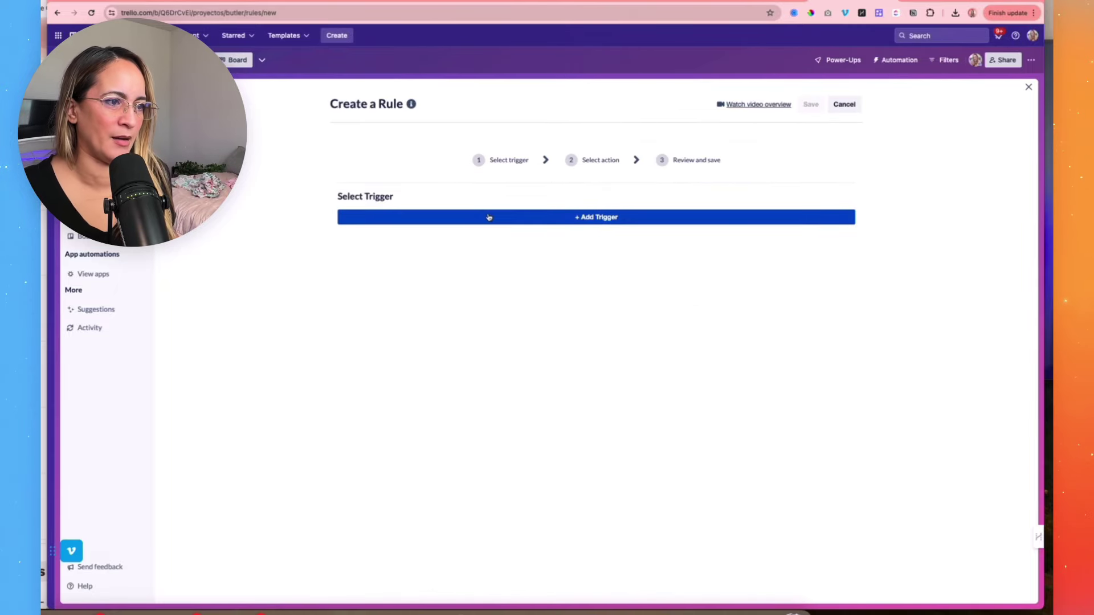
Add a Dates trigger for when the due date is marked as complete in a card, leaving its card and user filters unset
left_click(489, 217)
left_click(438, 231)
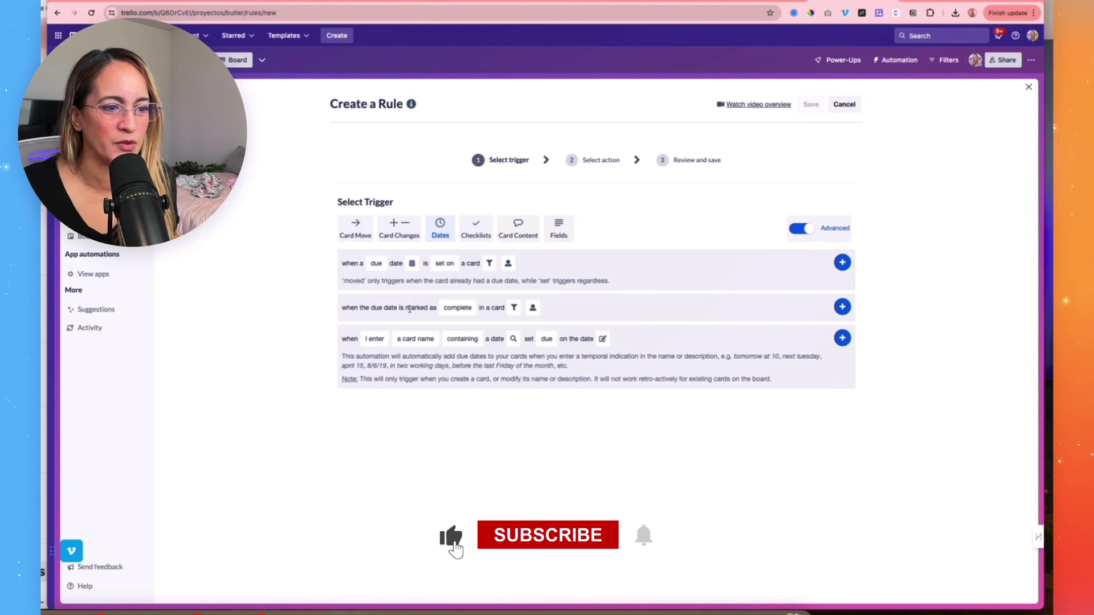
left_click(457, 308)
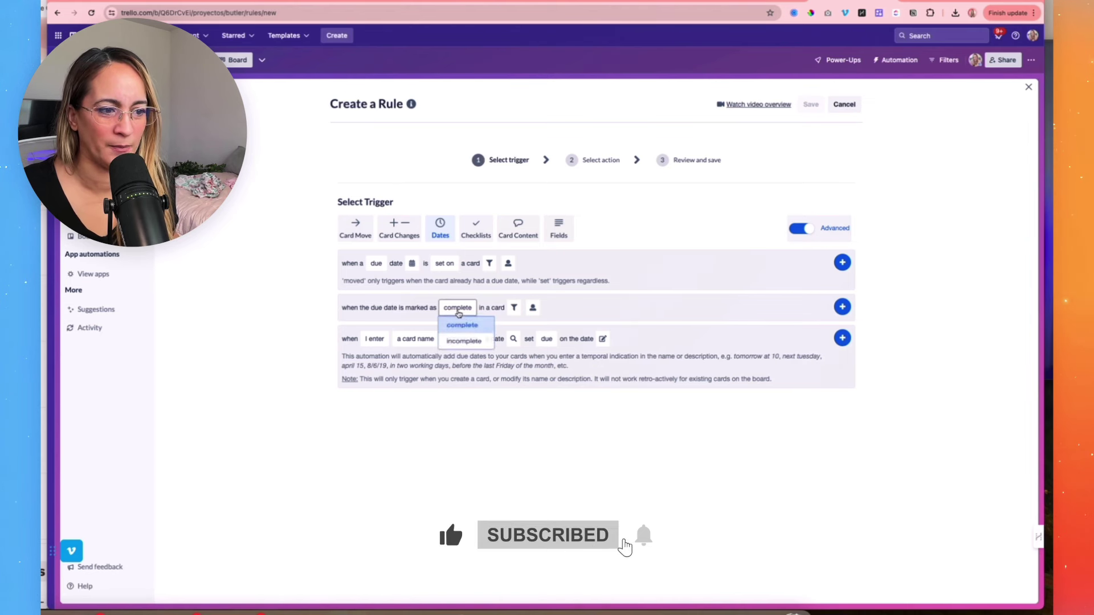
left_click(515, 307)
left_click(515, 308)
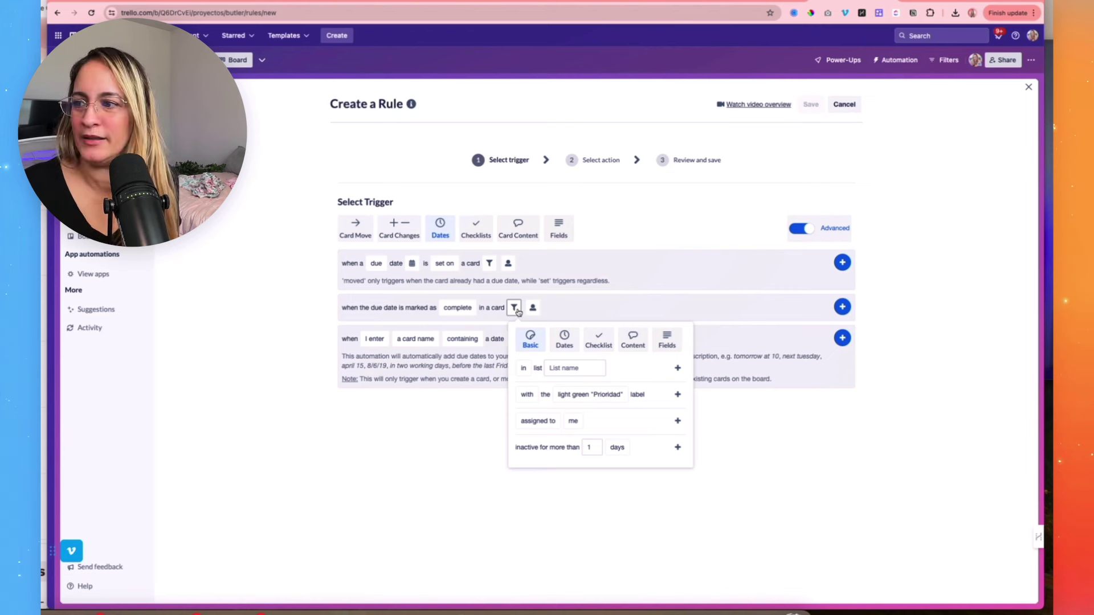
left_click(533, 309)
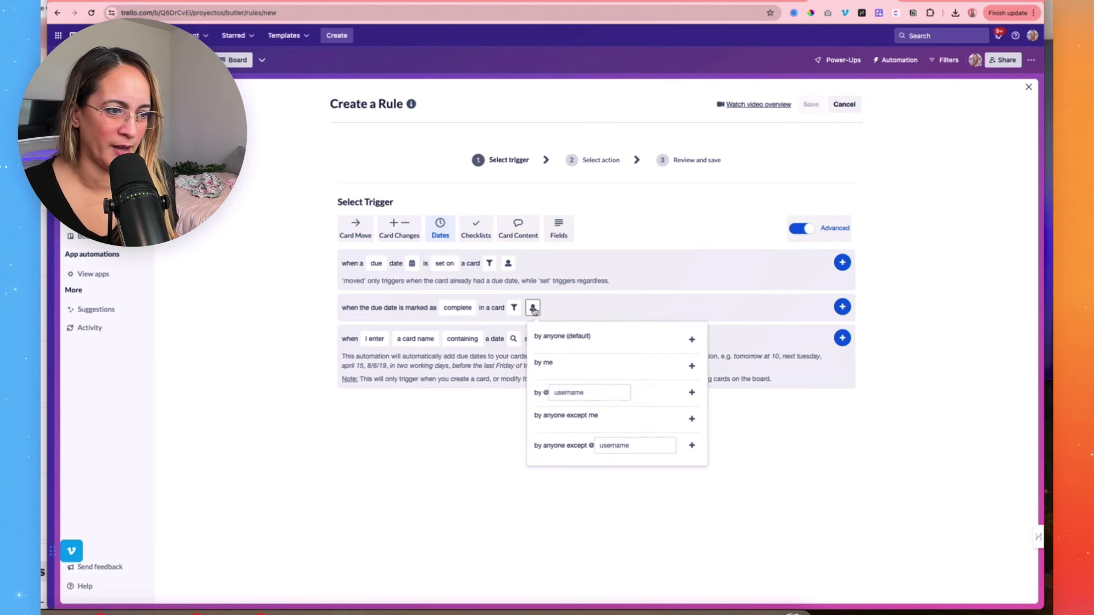
left_click(590, 310)
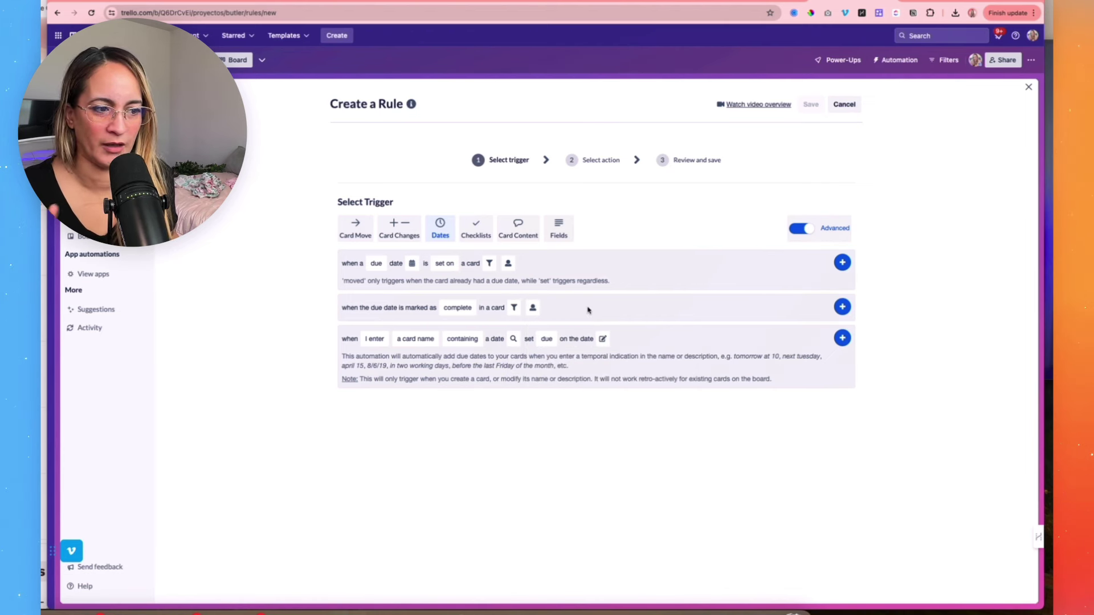
left_click(842, 306)
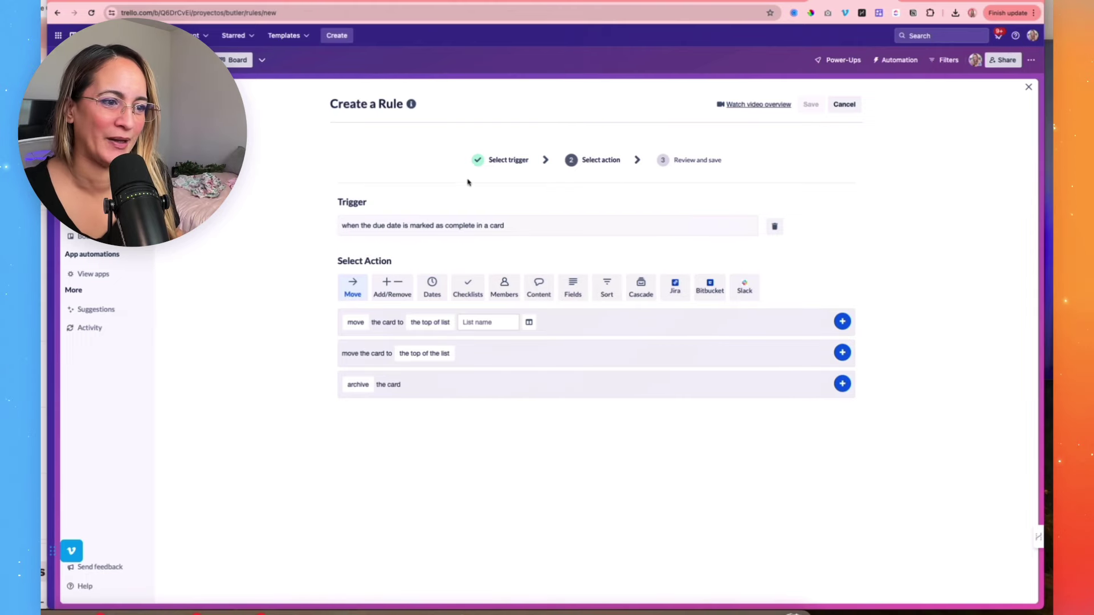
Add the Cascade action "for each card linked in the attachments" to the rule
left_click(649, 289)
scroll(504, 391, "down", 5)
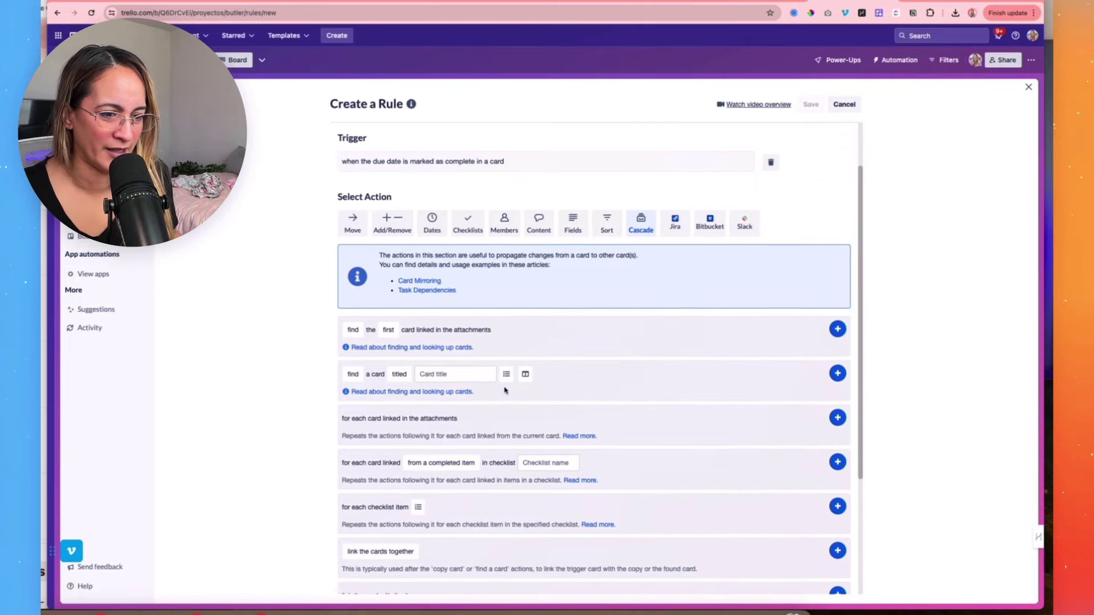
scroll(379, 393, "up", 1)
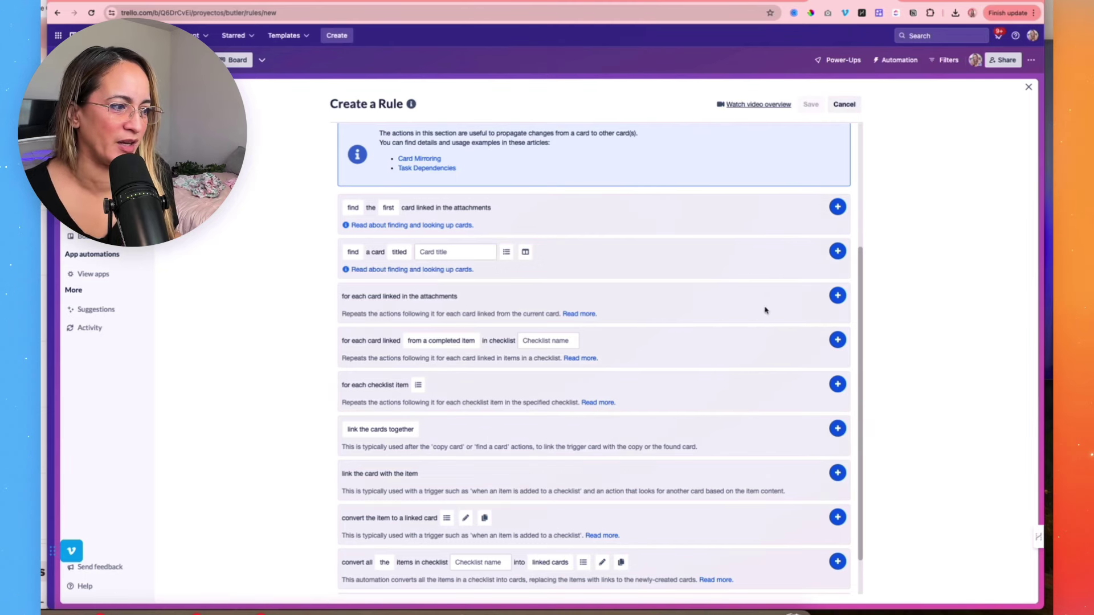
left_click(837, 295)
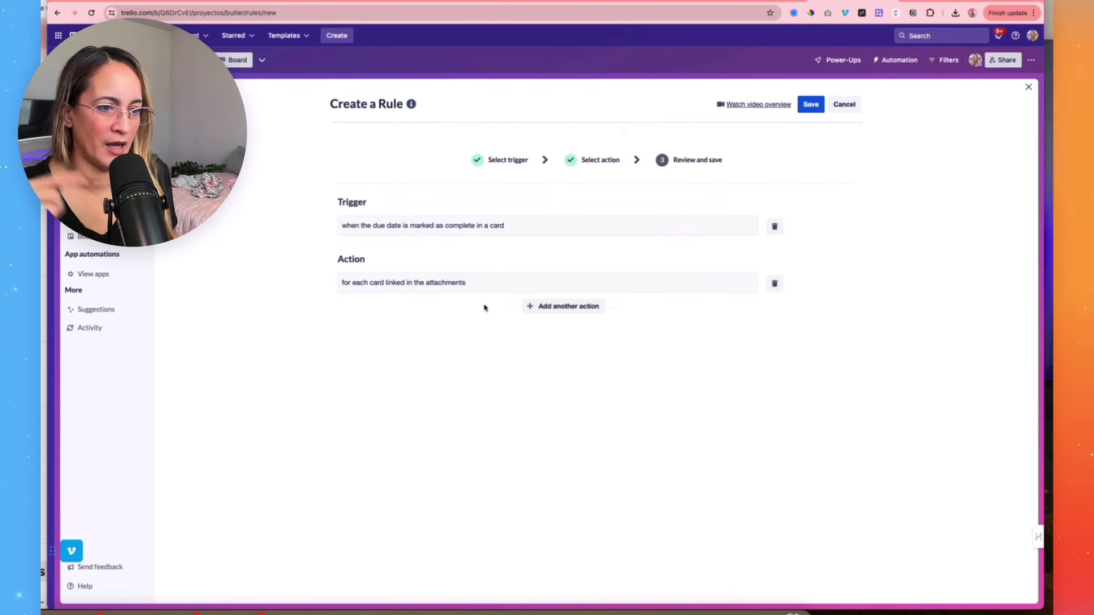
Start another rule action of the Checklists type that checks the item named {triggercardlink}
left_click(586, 306)
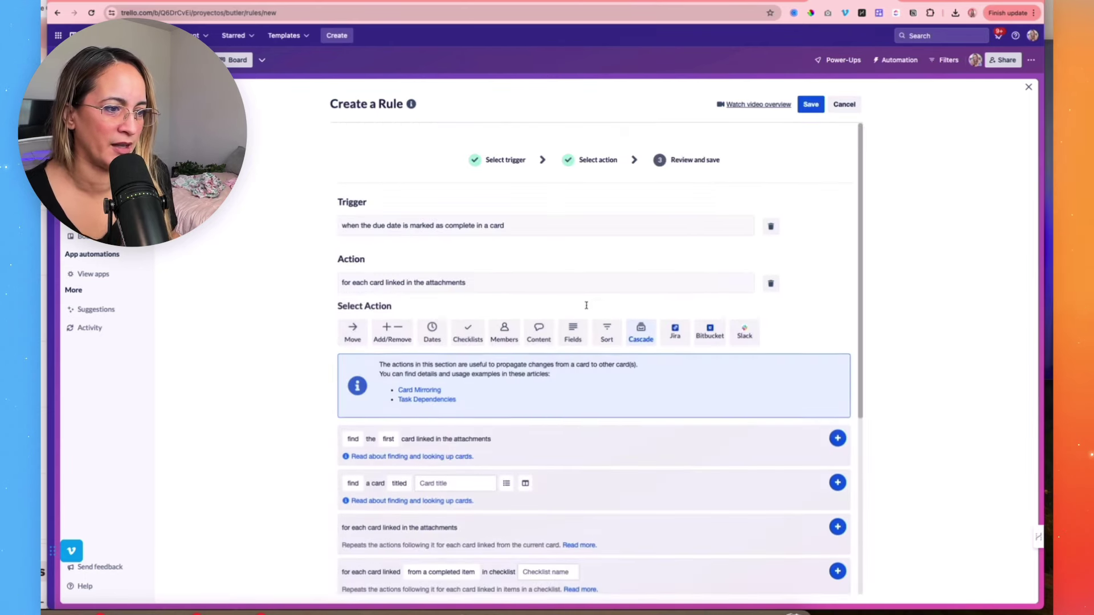
left_click(467, 332)
scroll(387, 475, "down", 5)
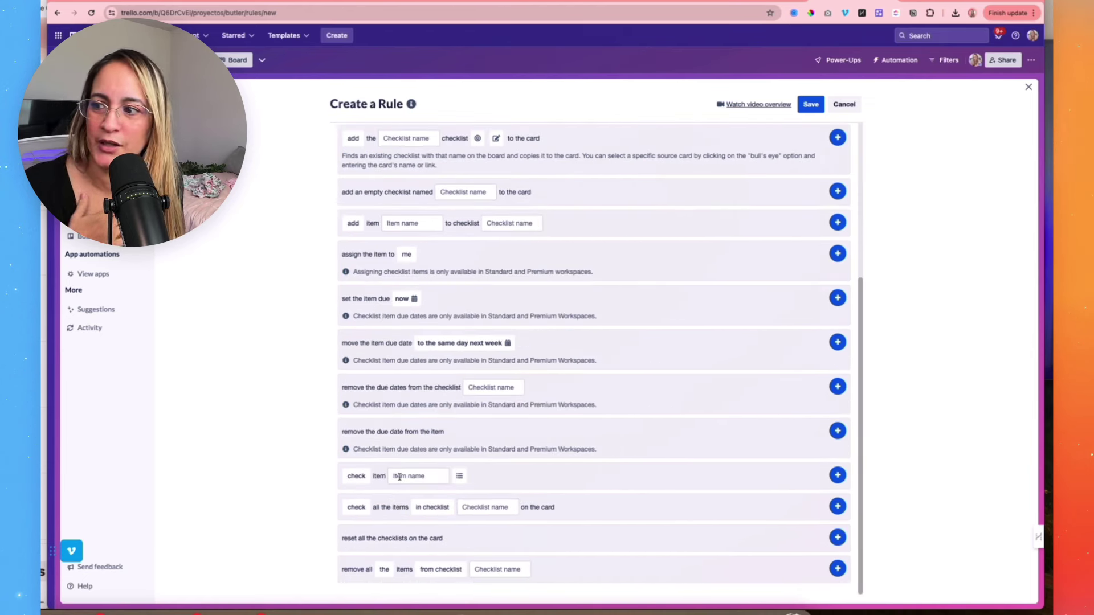
left_click(399, 476)
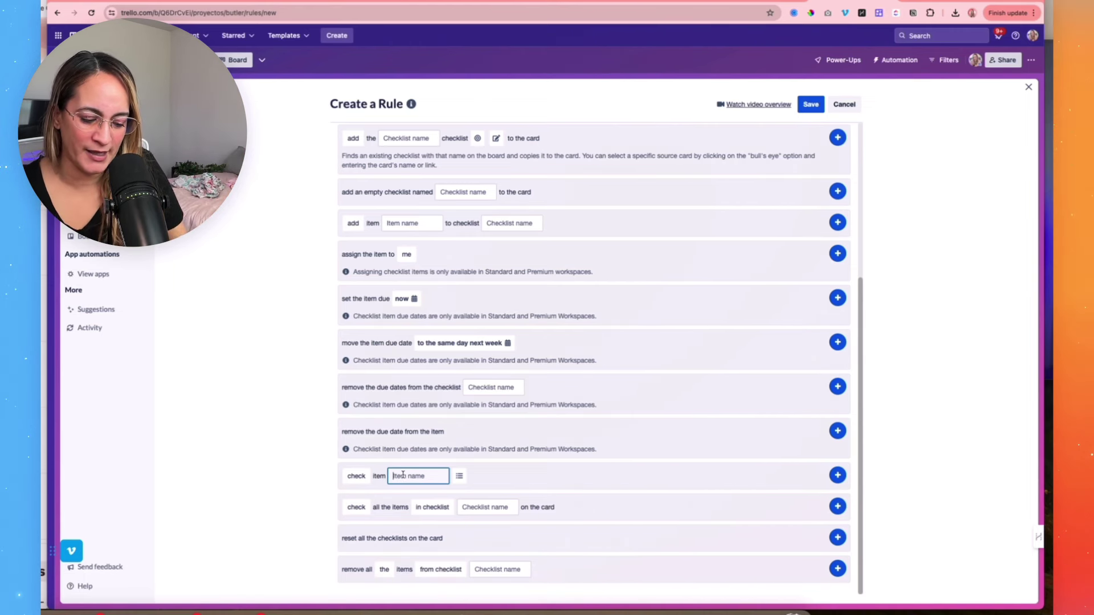
type("{")
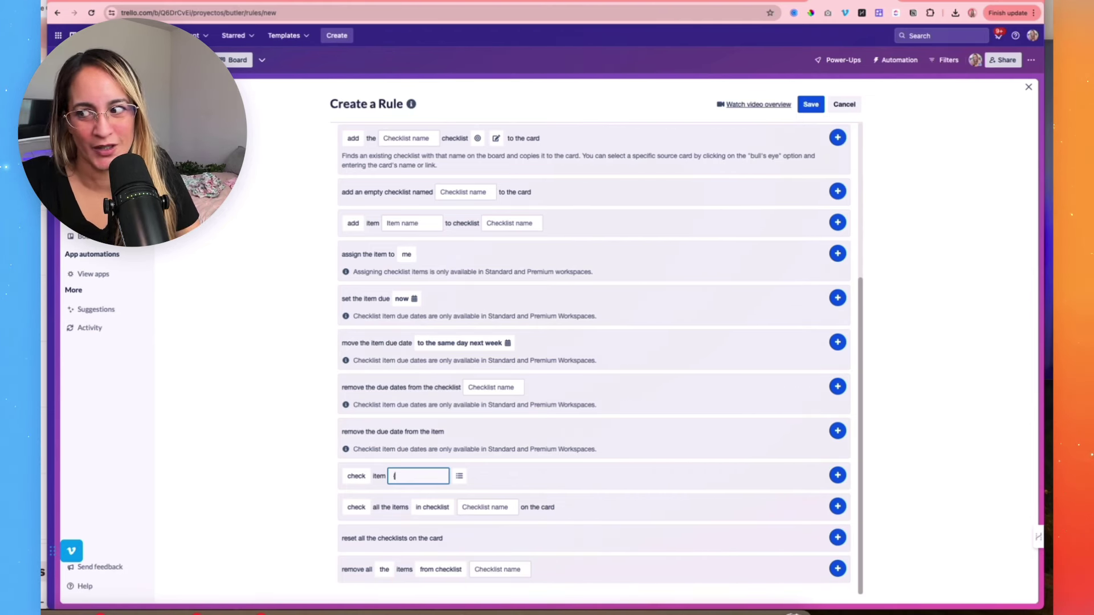
type("triggercardlink}")
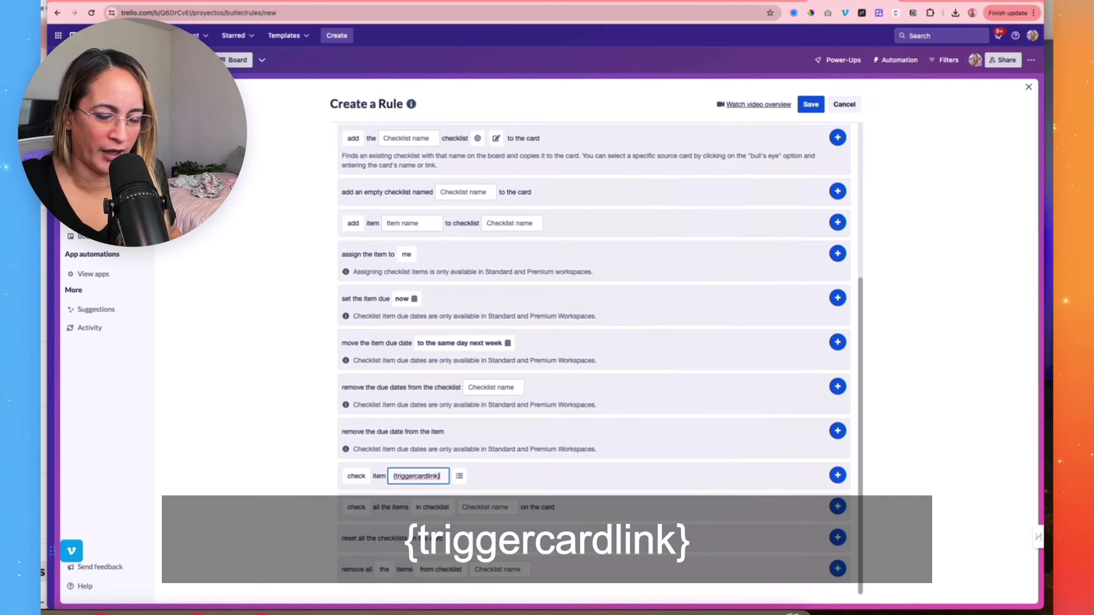
Limit the check-item action to the checklist "Tareas a trabajar (CW)", add it to the rule, and save the rule
left_click(459, 477)
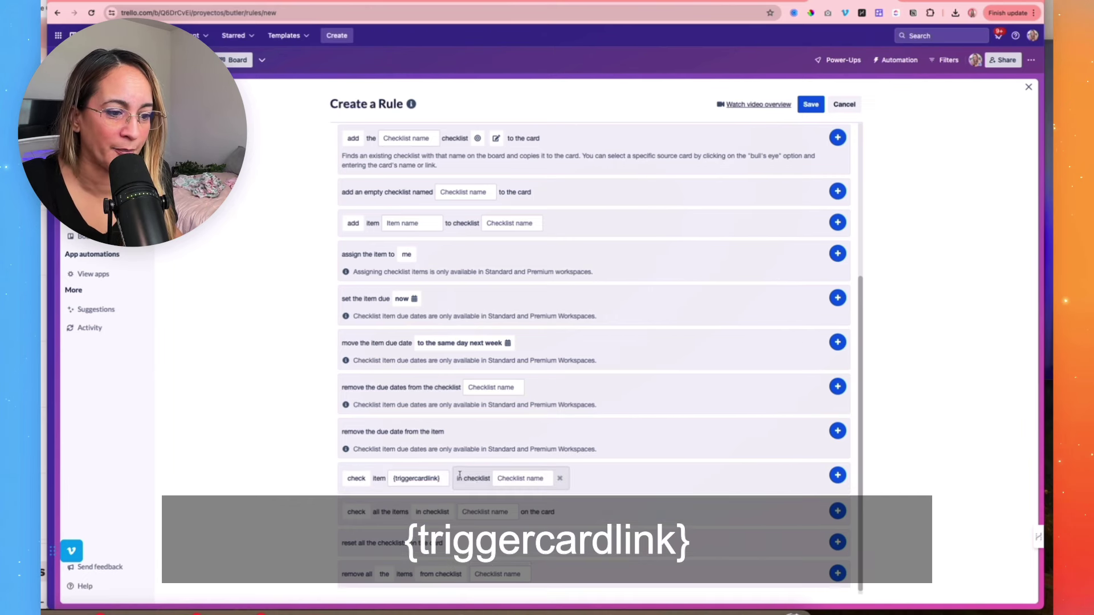
left_click(510, 477)
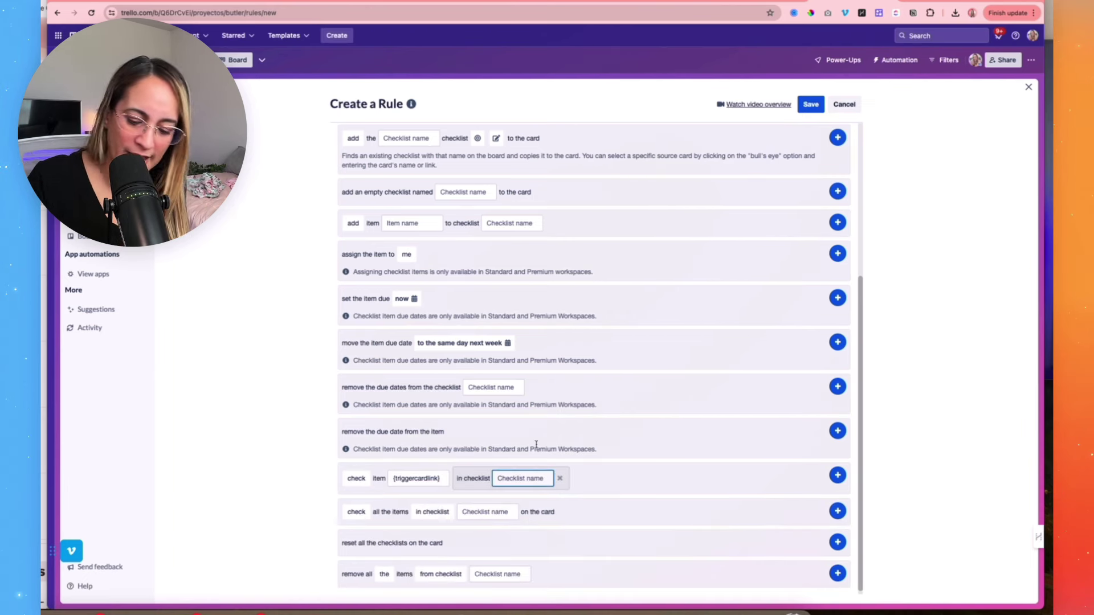
key("super+v")
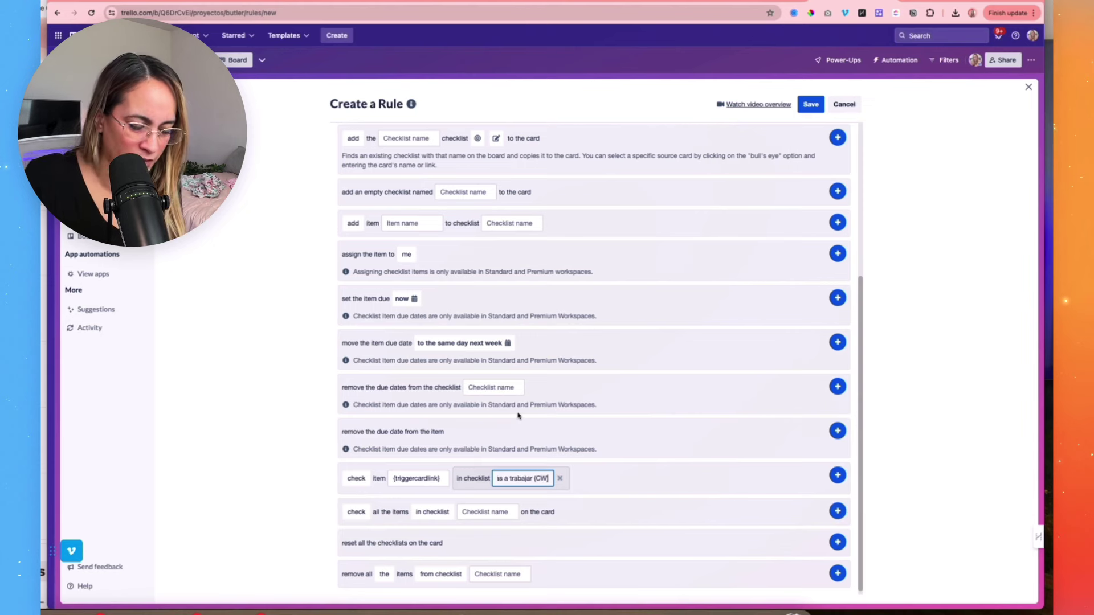
left_click(837, 475)
left_click(810, 104)
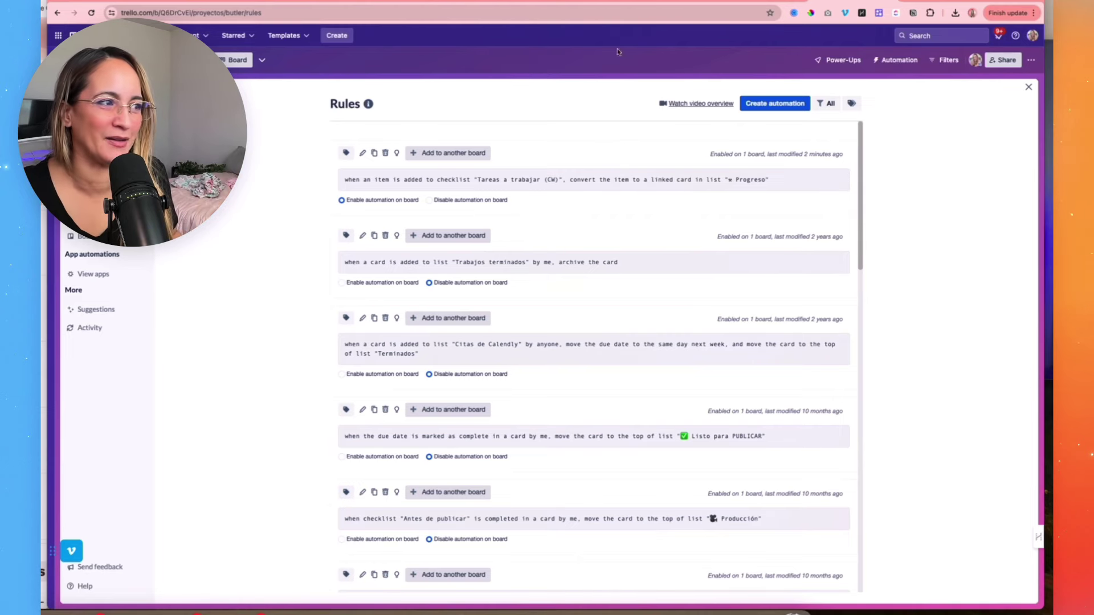
left_click(1028, 87)
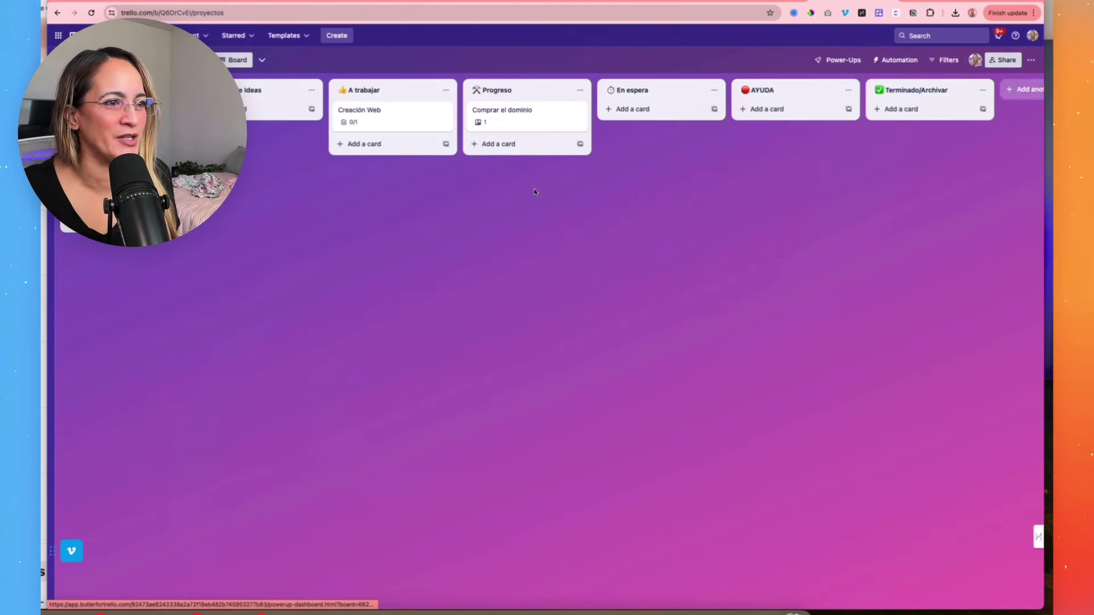
Give the "Comprar el dominio" card a due date of 04/23/2024 at 9:50 AM and mark it complete
left_click(520, 122)
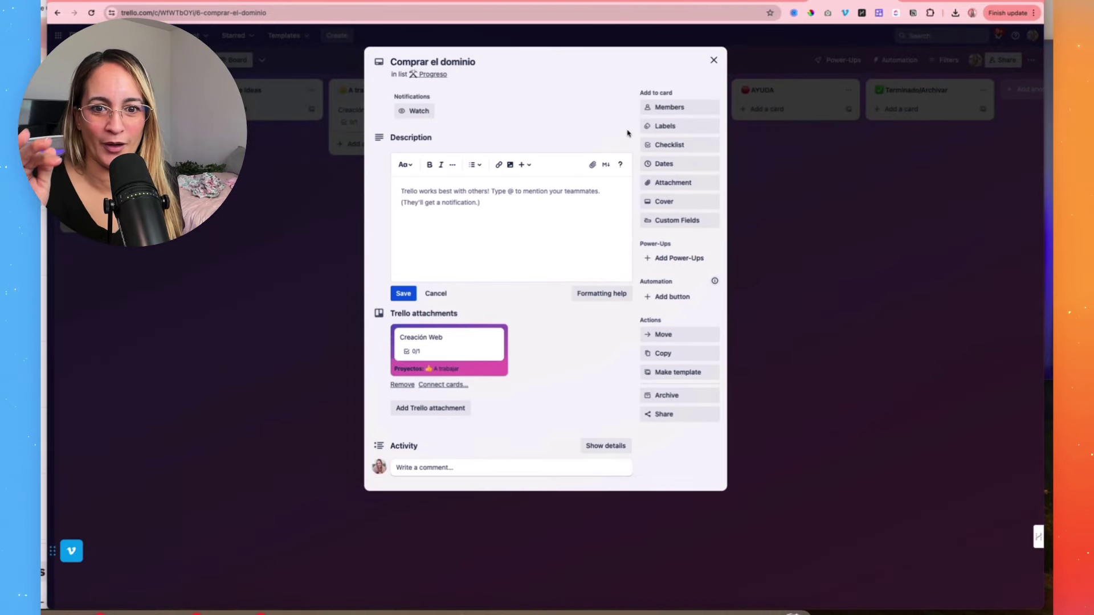
left_click(666, 164)
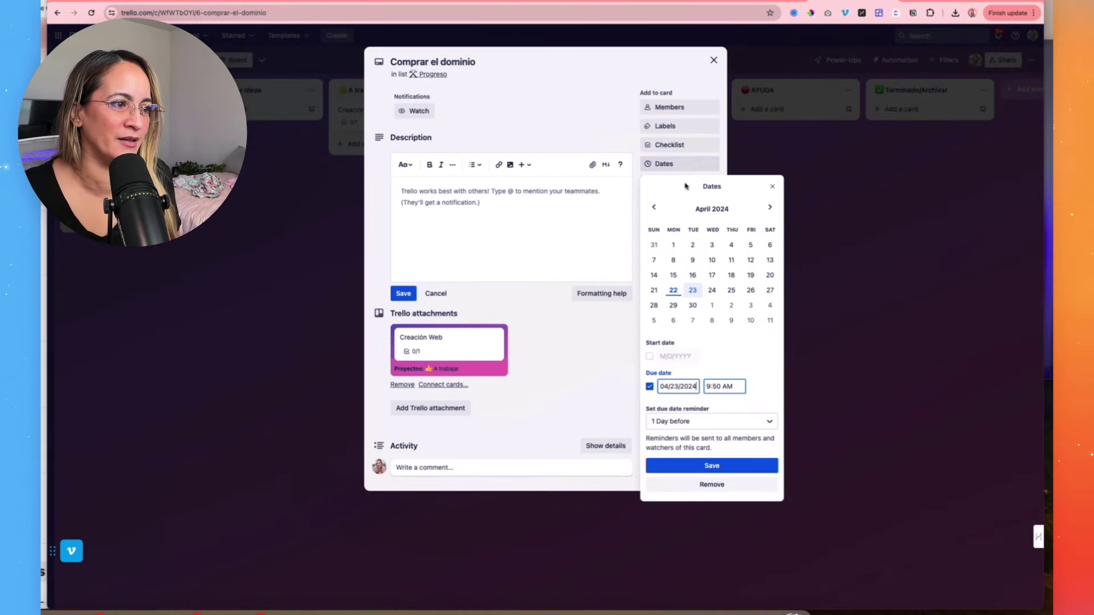
left_click(744, 466)
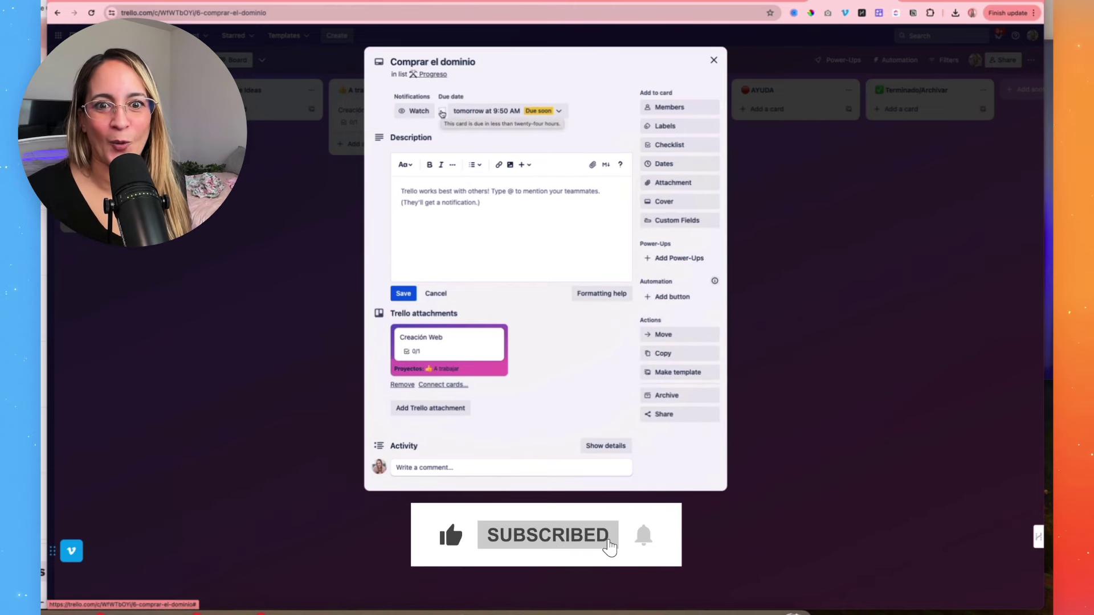
left_click(442, 112)
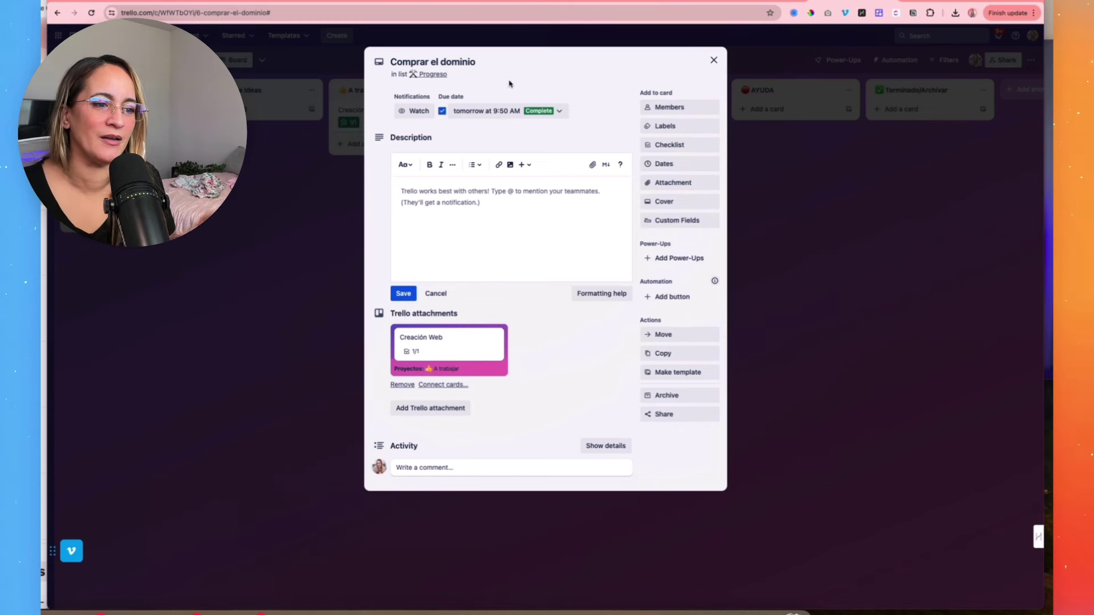
Examine the "Comprar el dominio" item in the checklist on the Creación Web card
left_click(333, 316)
left_click(389, 122)
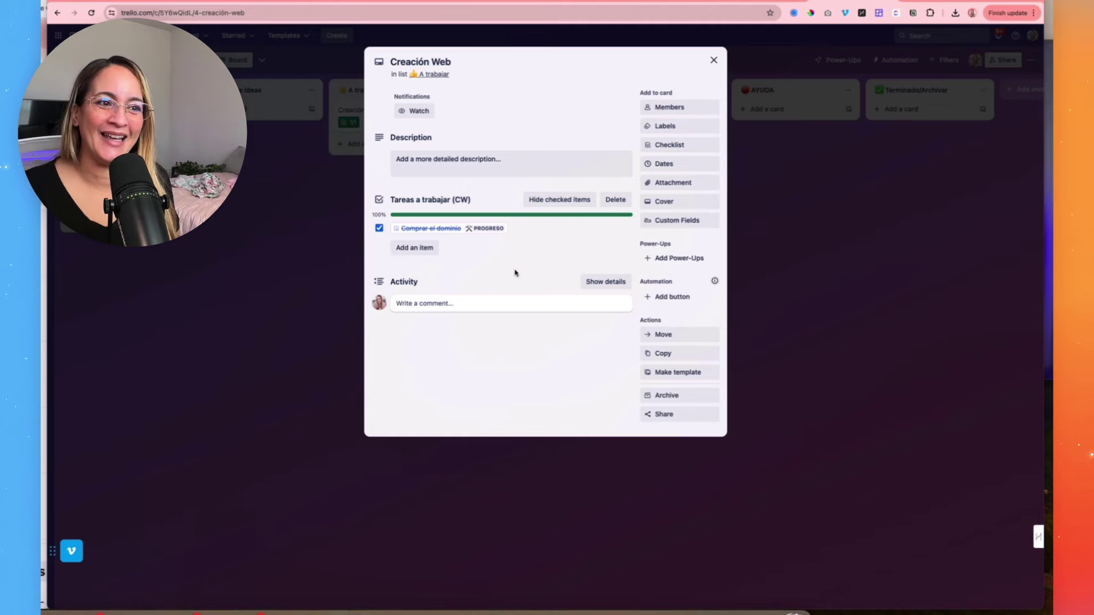
left_click(293, 247)
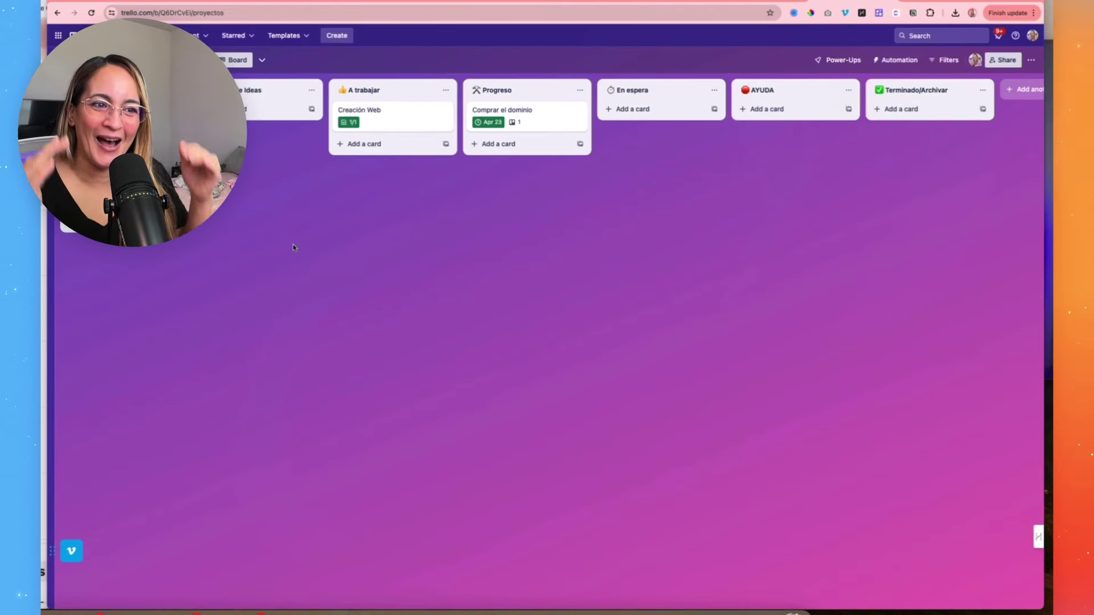
Add the item "Comprar Hosting" to the "Tareas a trabajar (CW)" checklist on the Creación Web card
left_click(401, 109)
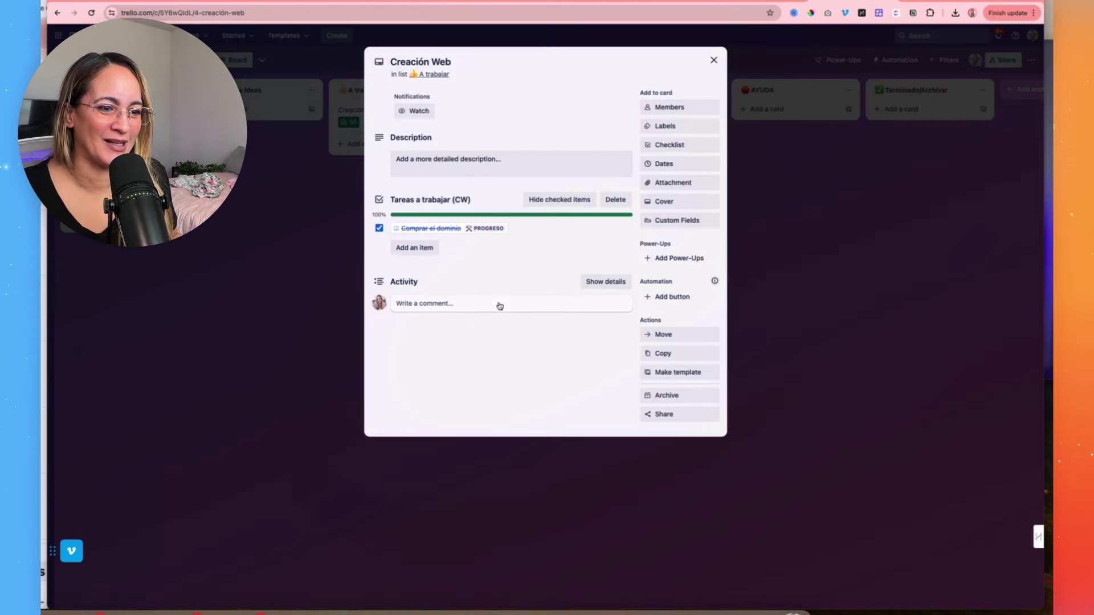
left_click(425, 252)
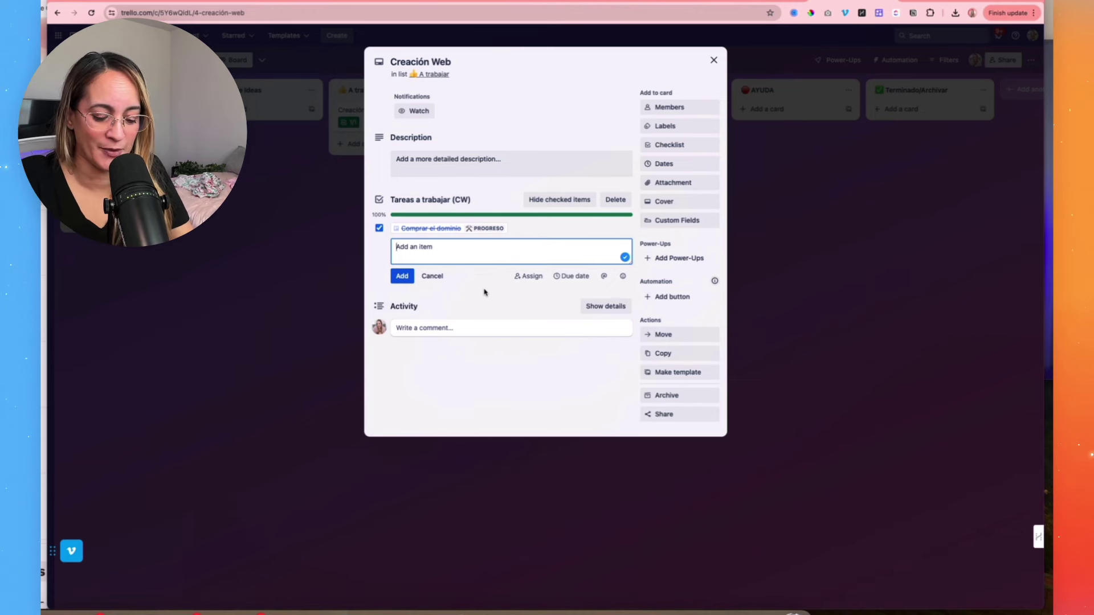
type("Comprar ")
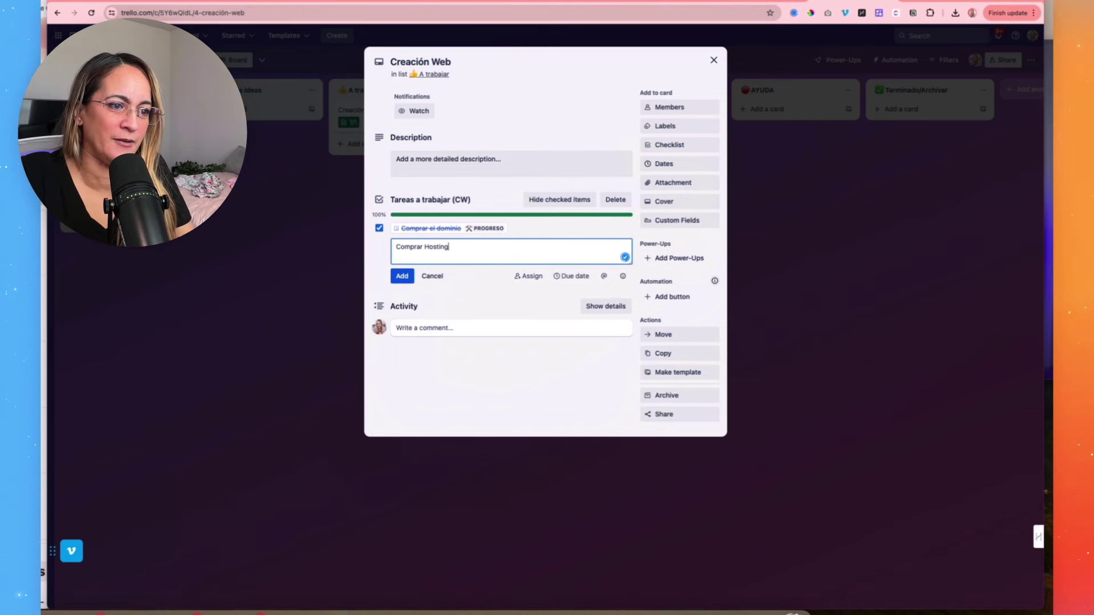
type("Hosting")
key("Return")
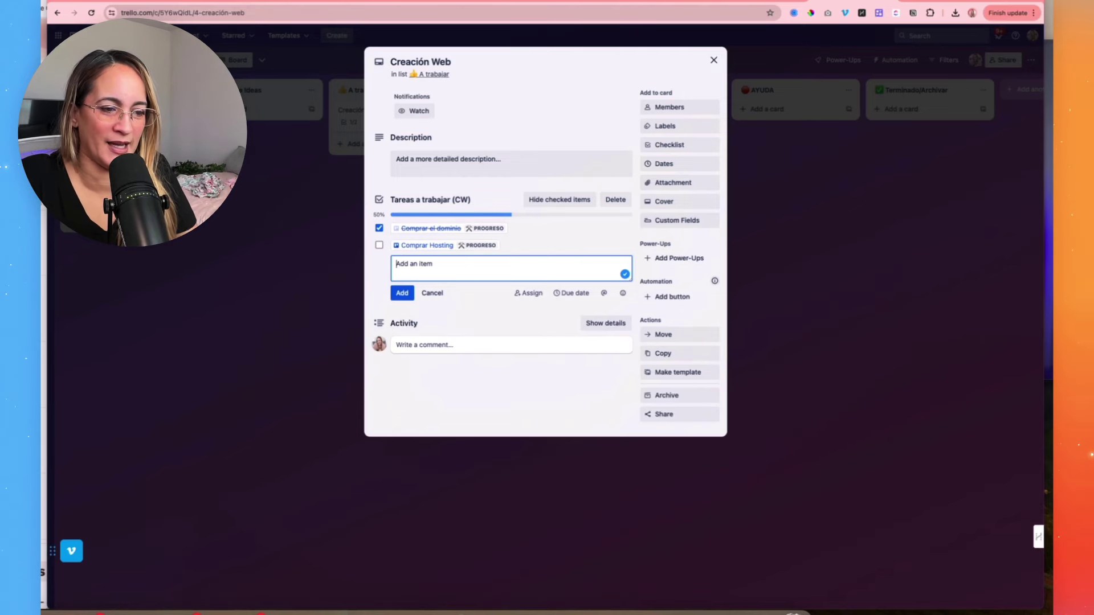
Add the item "Comprar Theme e instalar el Worpress" to the same checklist and return to the board
type("Comprar ")
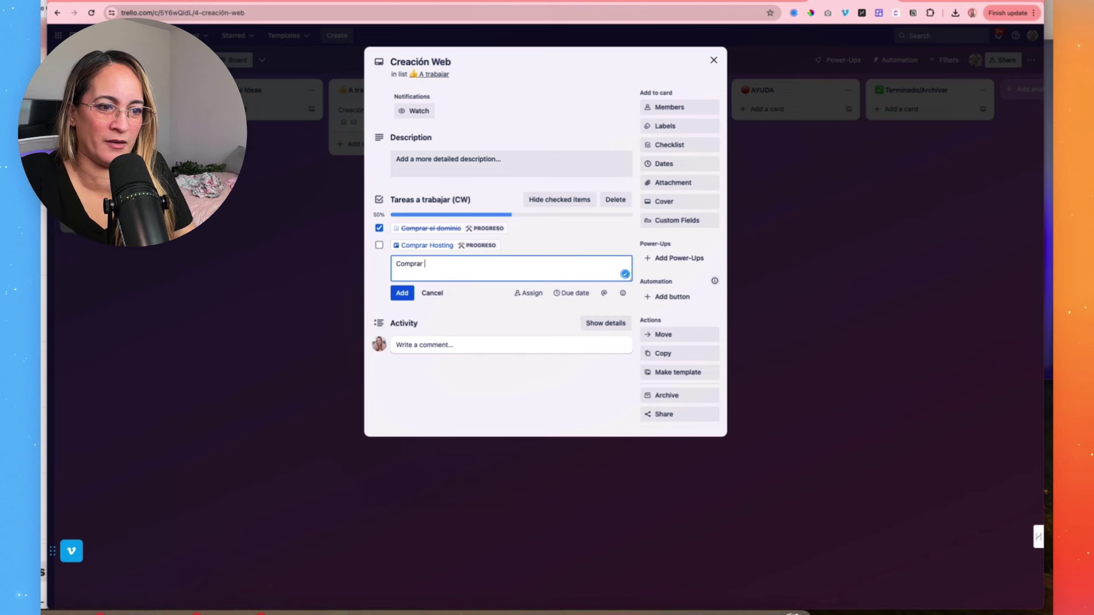
type("Theme ")
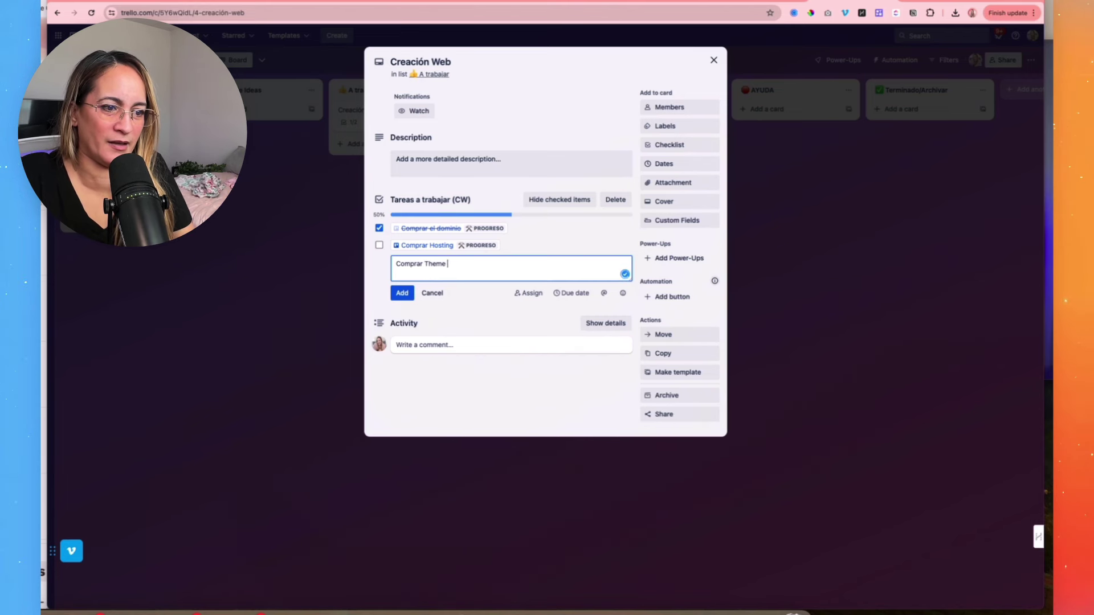
type("e instalar el W")
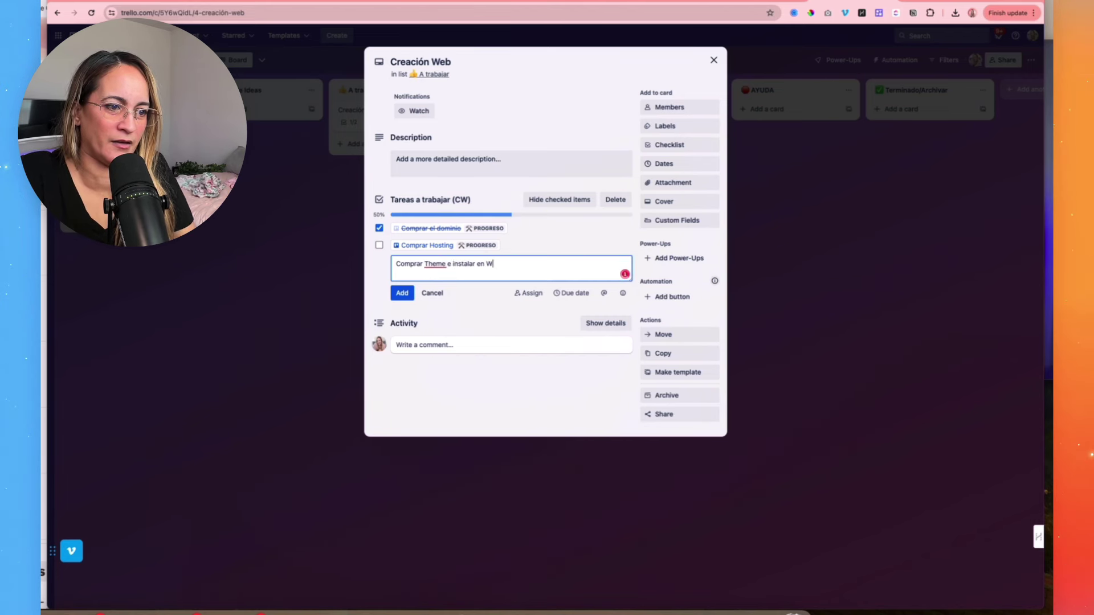
type("orpress")
key("Return")
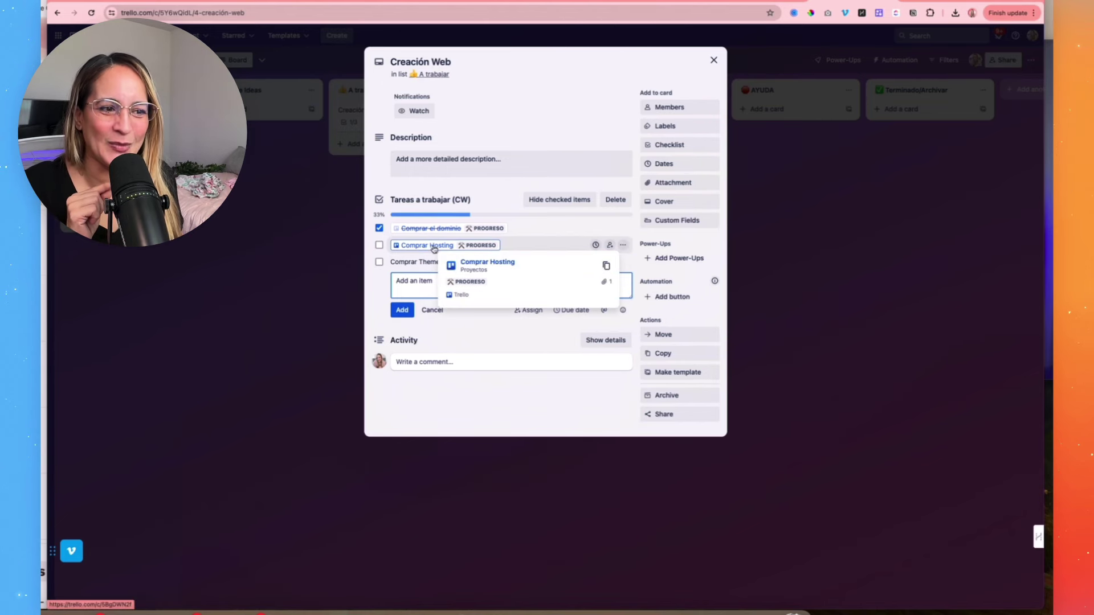
left_click(322, 255)
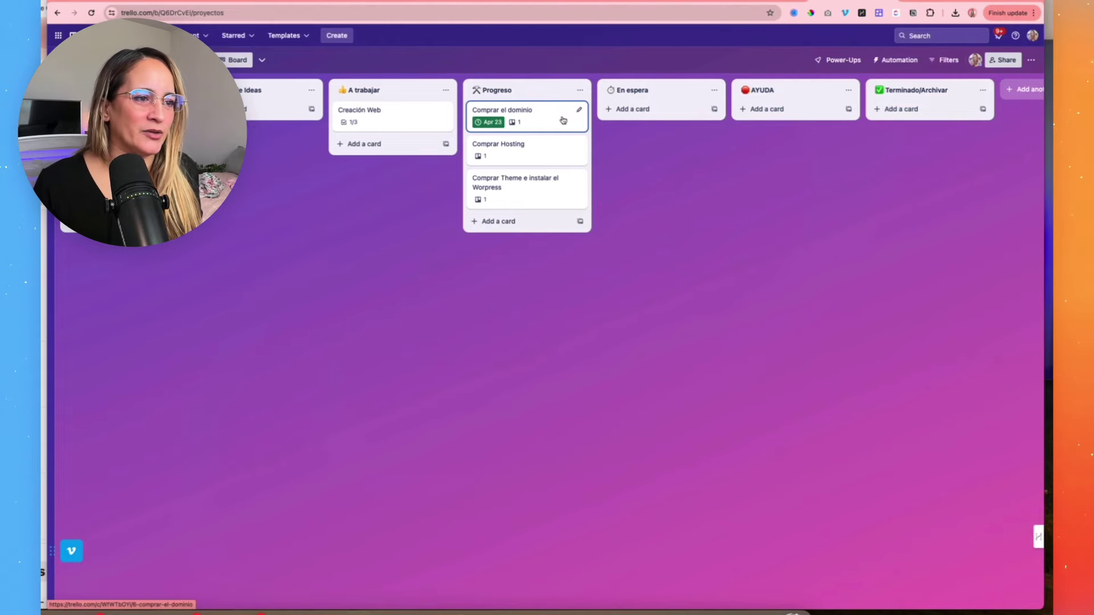
Create another automation rule with the Dates trigger for when the due date is marked as complete in a card, without filters
left_click(895, 60)
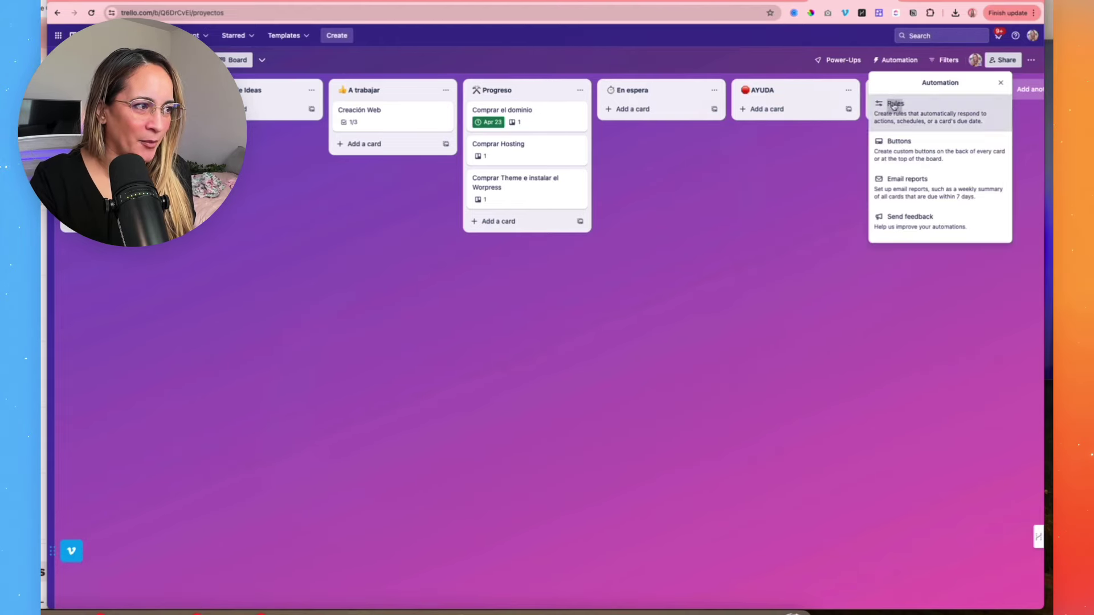
left_click(894, 105)
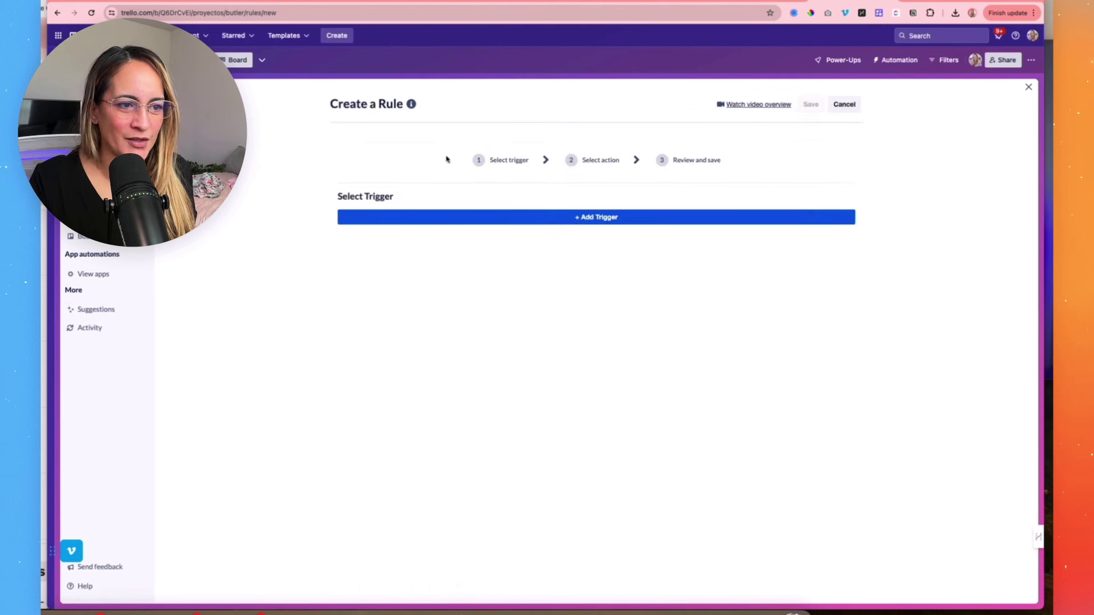
left_click(529, 219)
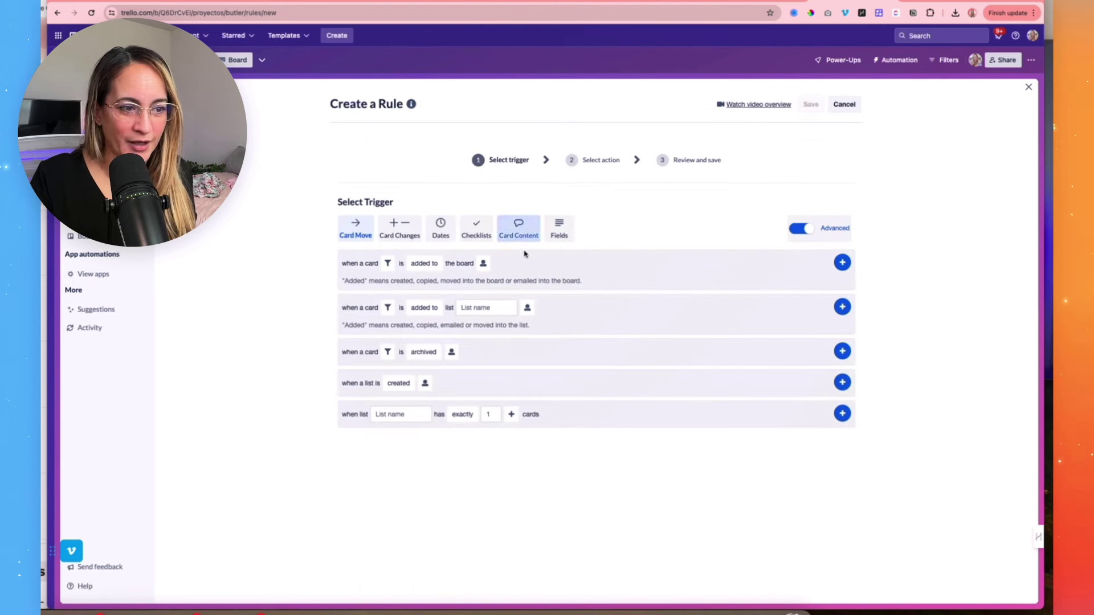
left_click(449, 237)
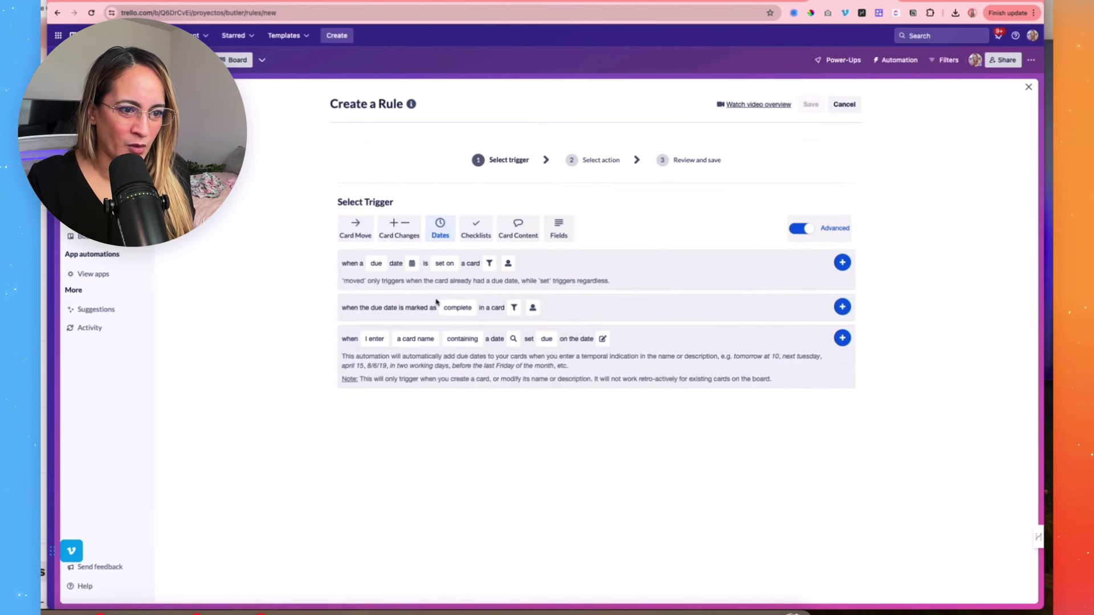
left_click(458, 307)
left_click(456, 322)
left_click(515, 308)
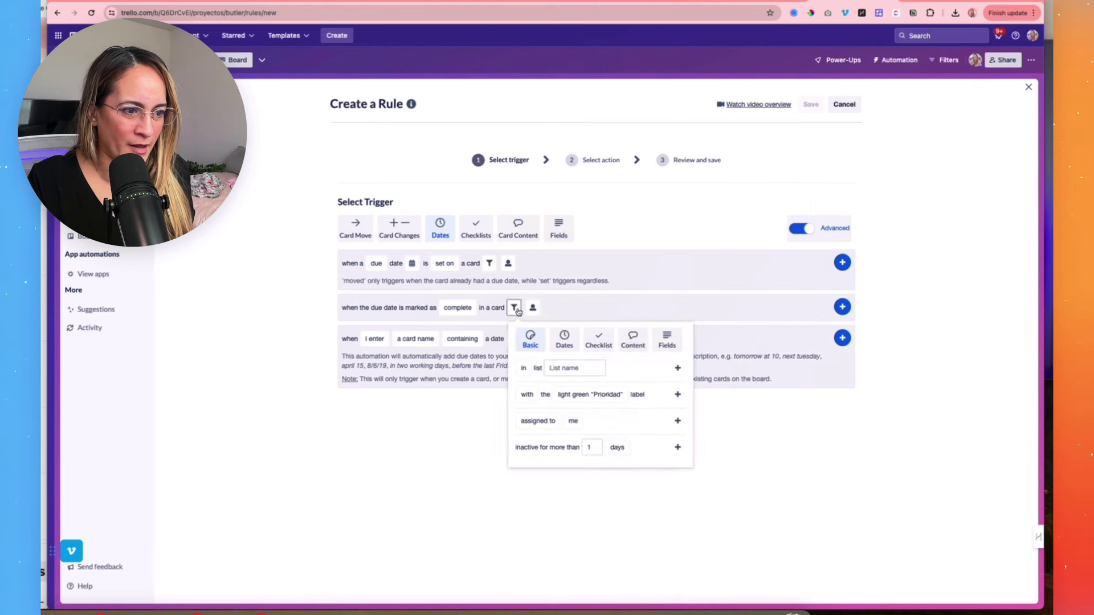
left_click(551, 308)
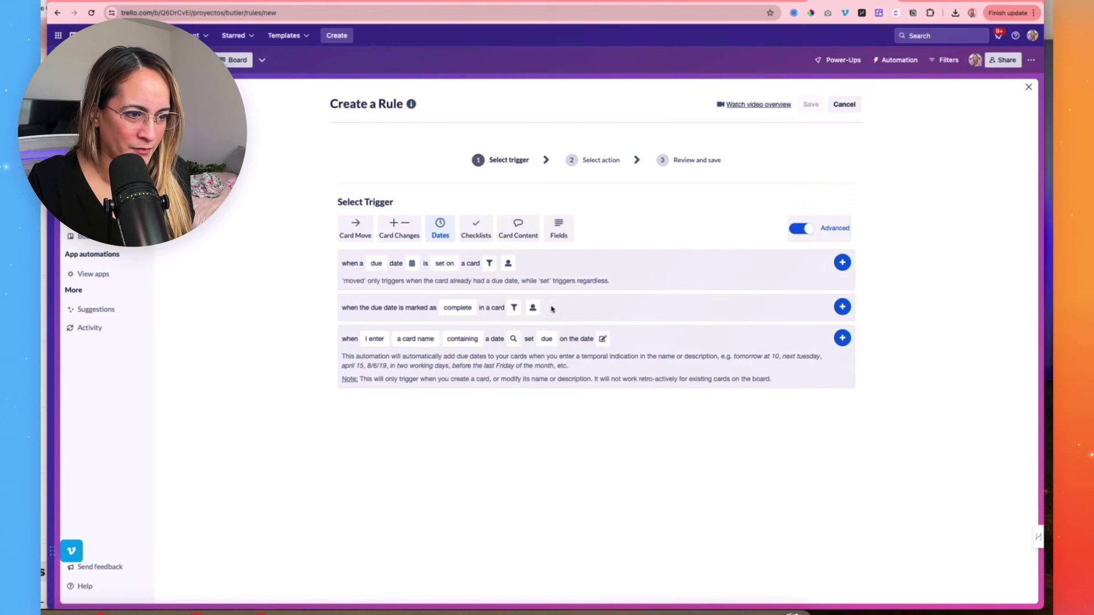
left_click(842, 306)
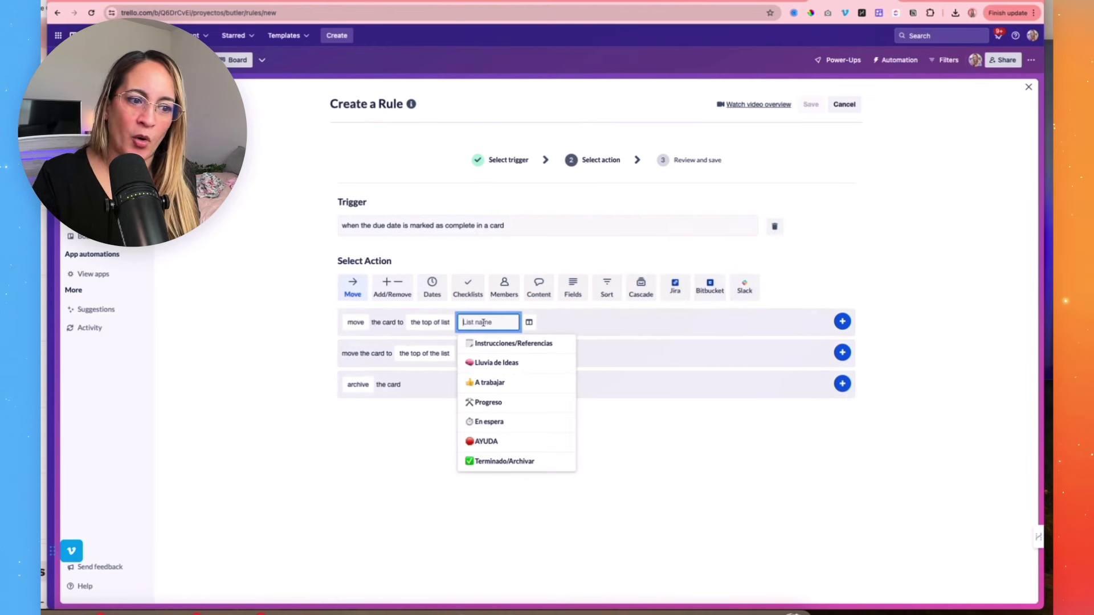
Add a Move action sending the card to the top of the list "Terminado/Archivar" and save the rule
left_click(491, 462)
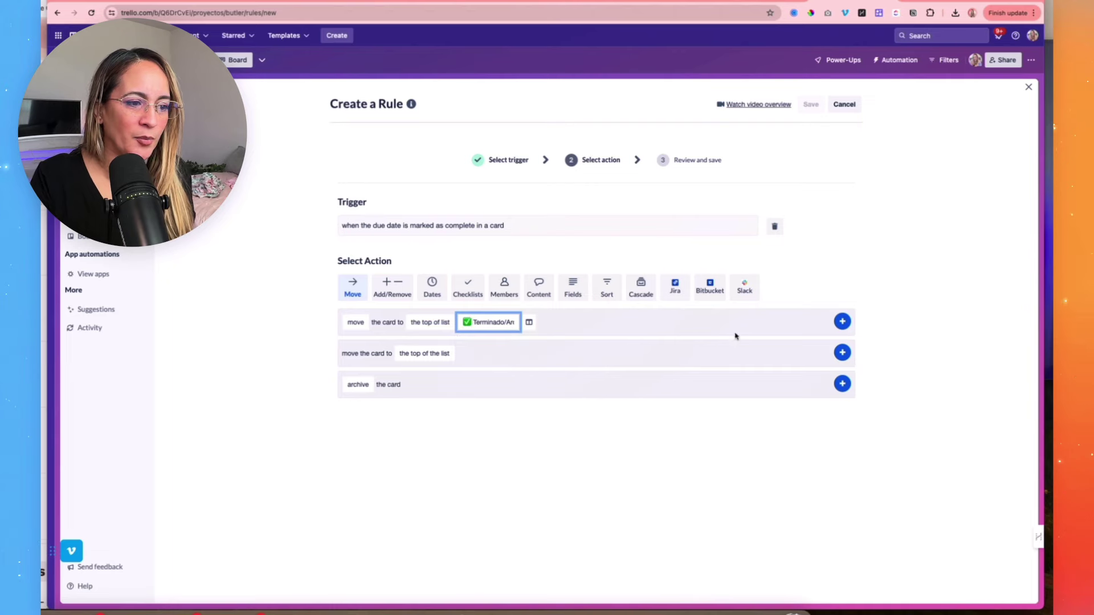
left_click(842, 321)
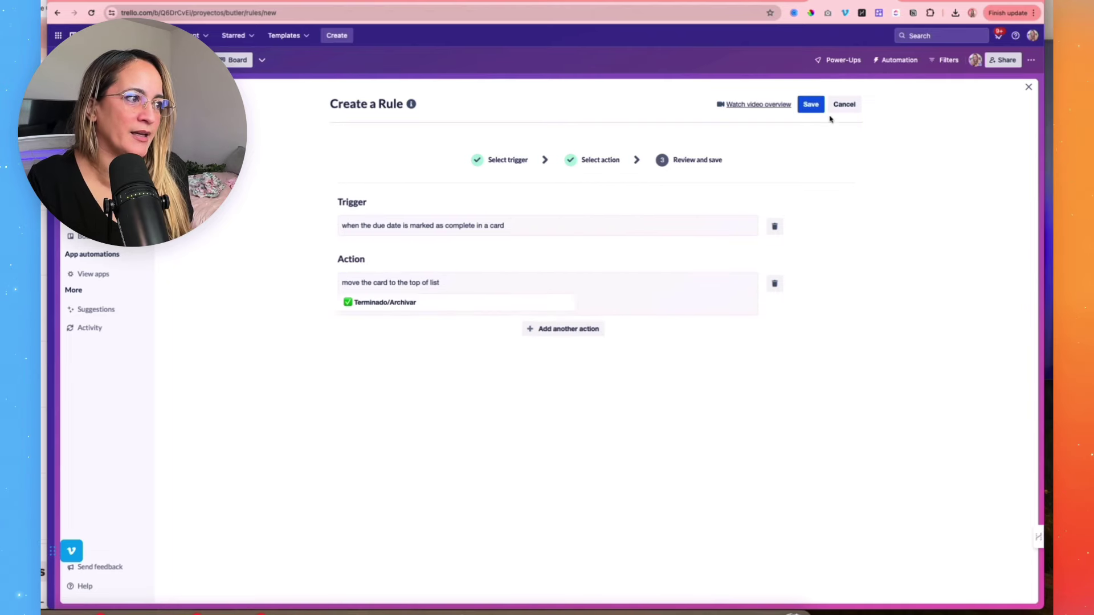
left_click(810, 104)
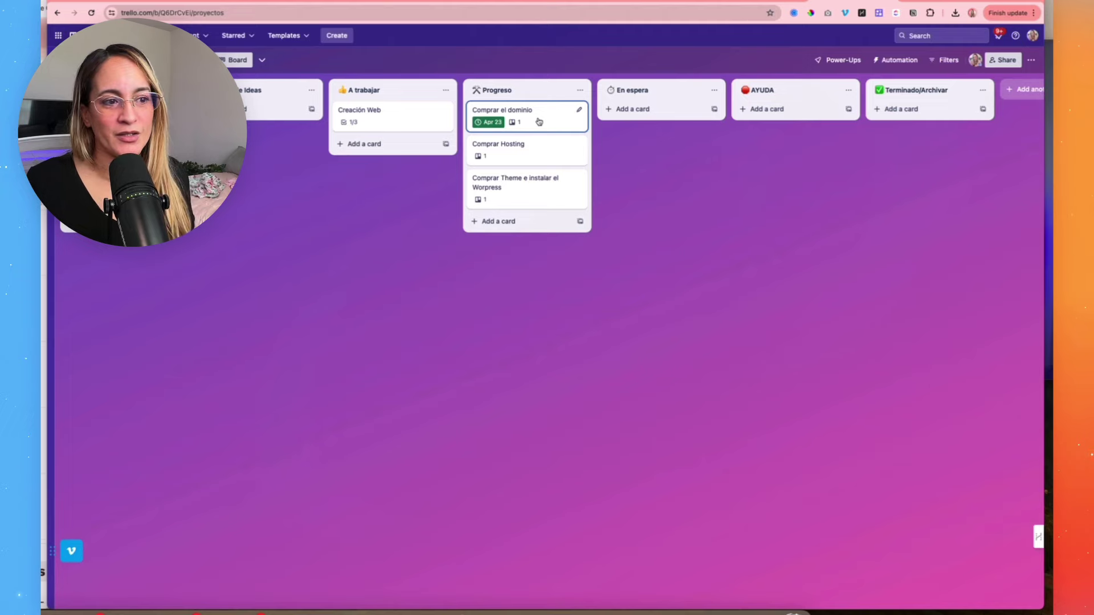
Give the "Comprar Hosting" card in Progreso a due date of 04/23/2024 at 9:52 AM with a reminder 1 day before
left_click(522, 156)
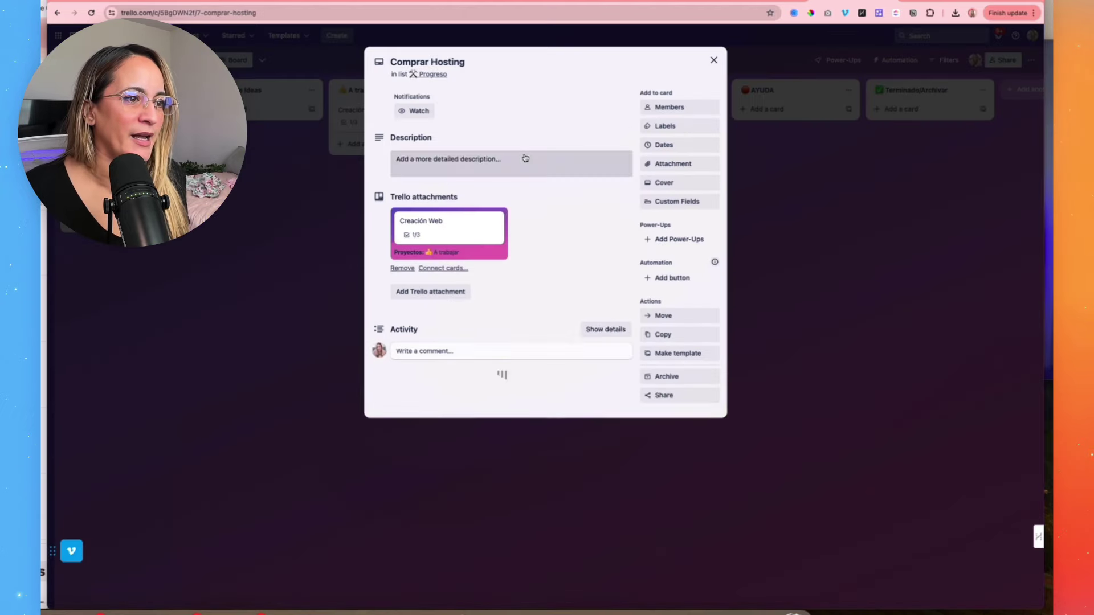
left_click(505, 161)
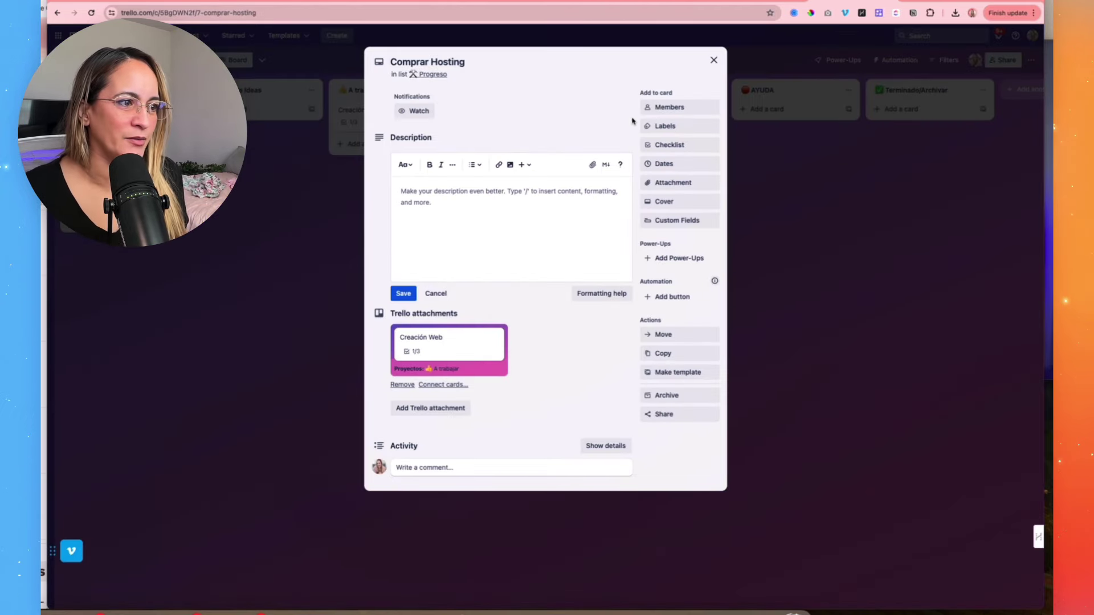
left_click(672, 164)
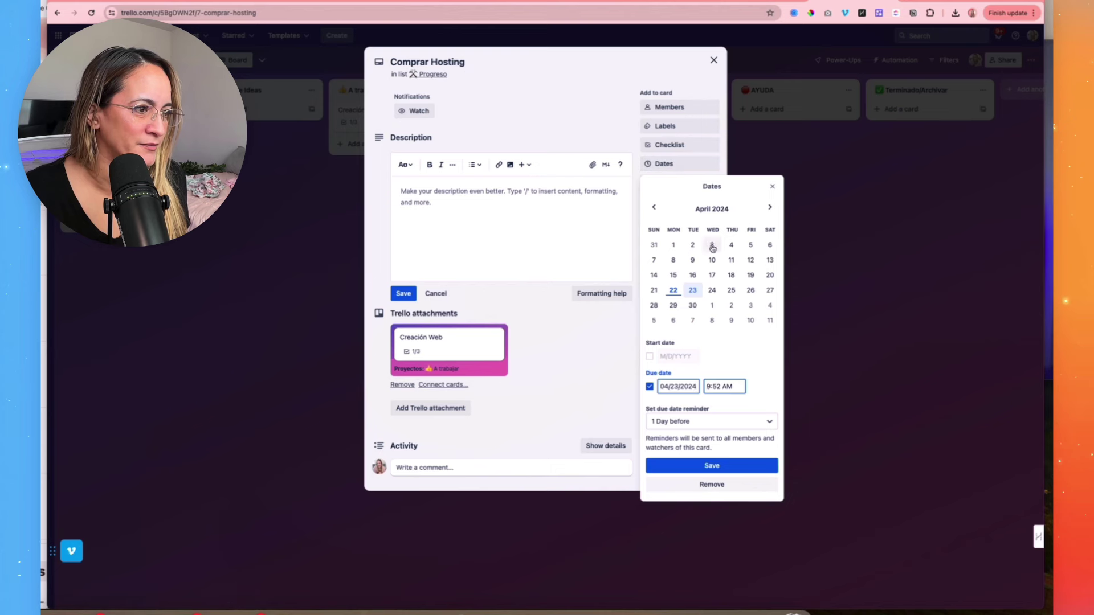
left_click(747, 467)
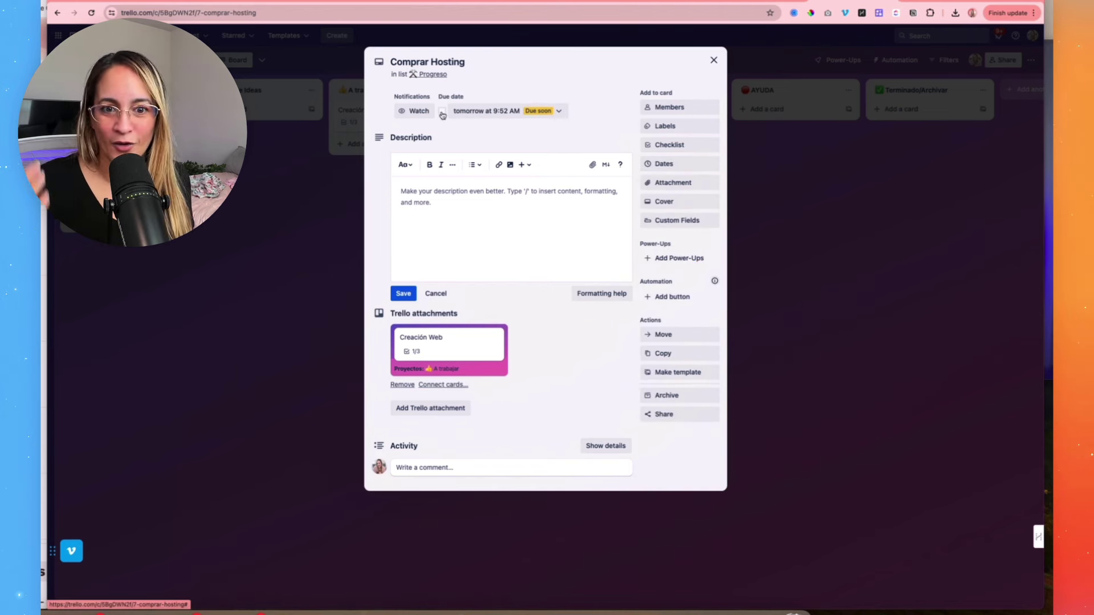
Mark the "Comprar Hosting" due date as complete and review the checklist on the Creación Web card, returning to the board
left_click(442, 112)
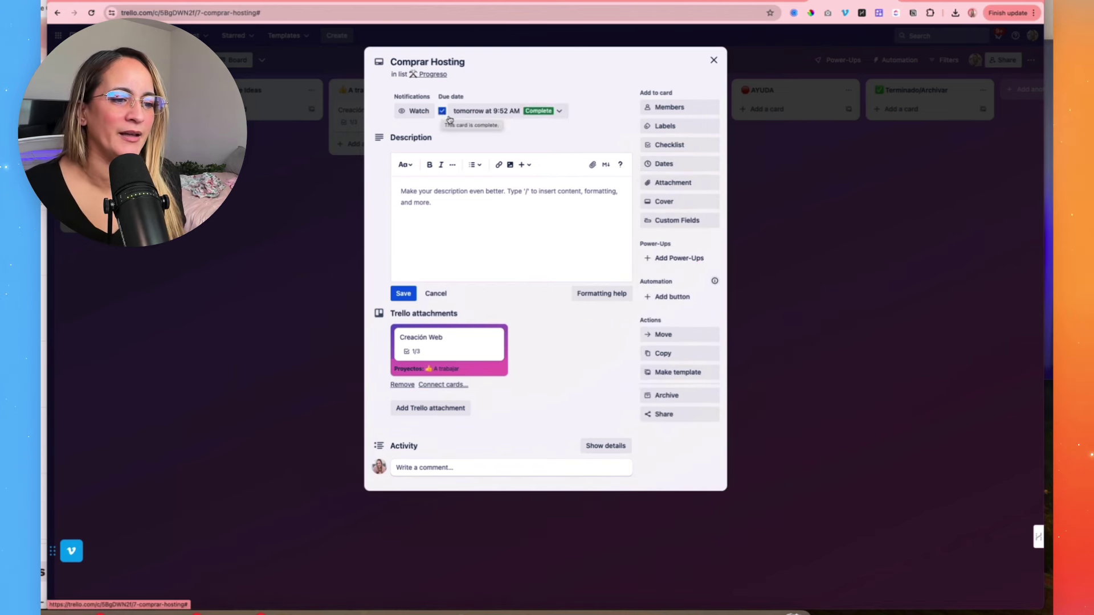
left_click(800, 204)
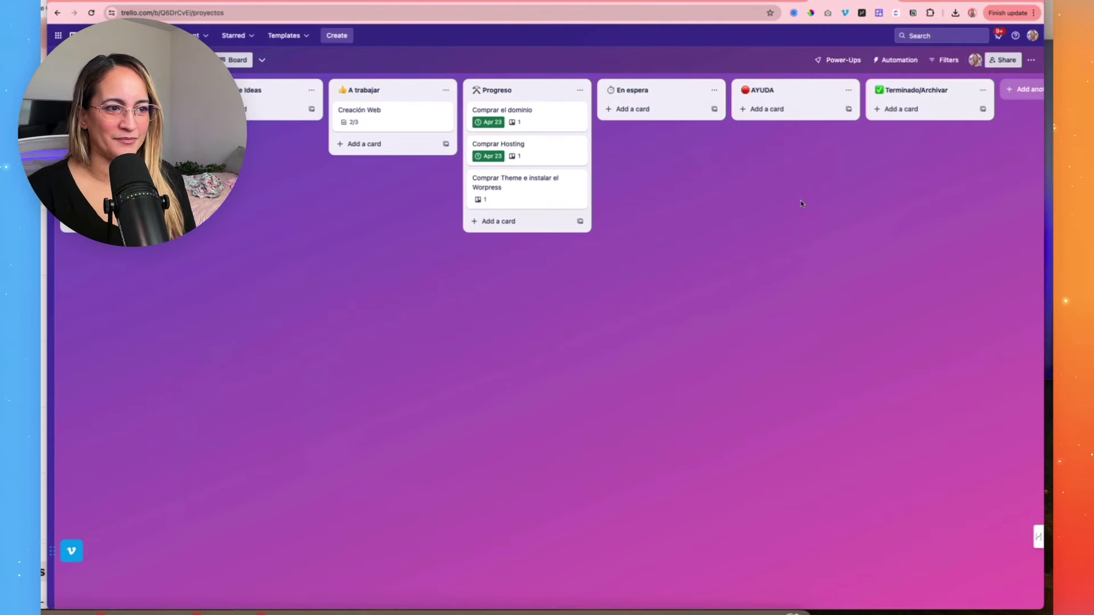
left_click(386, 126)
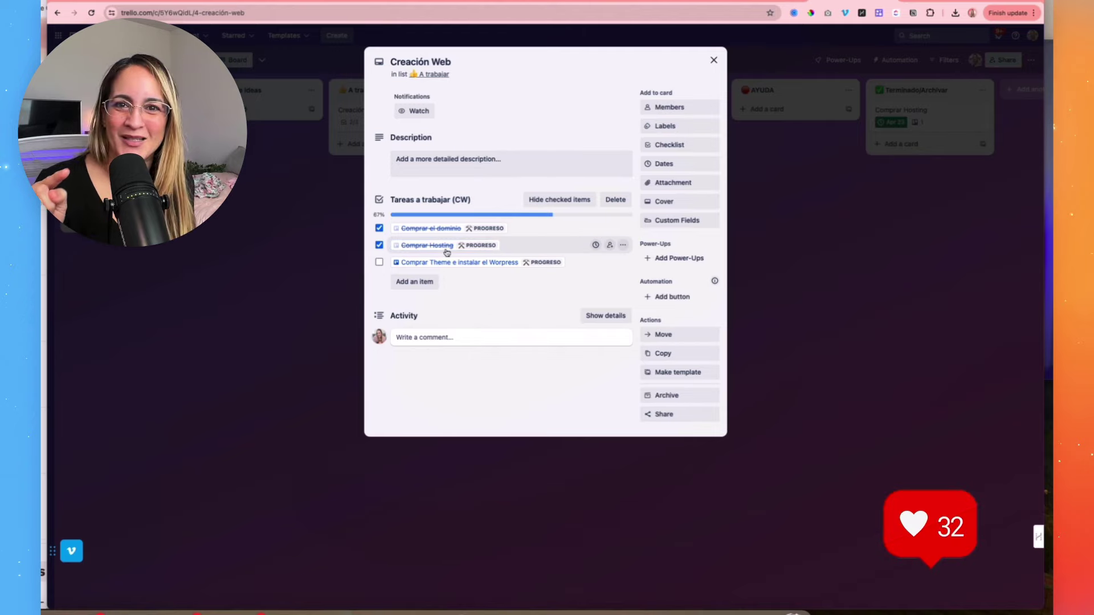
left_click(842, 207)
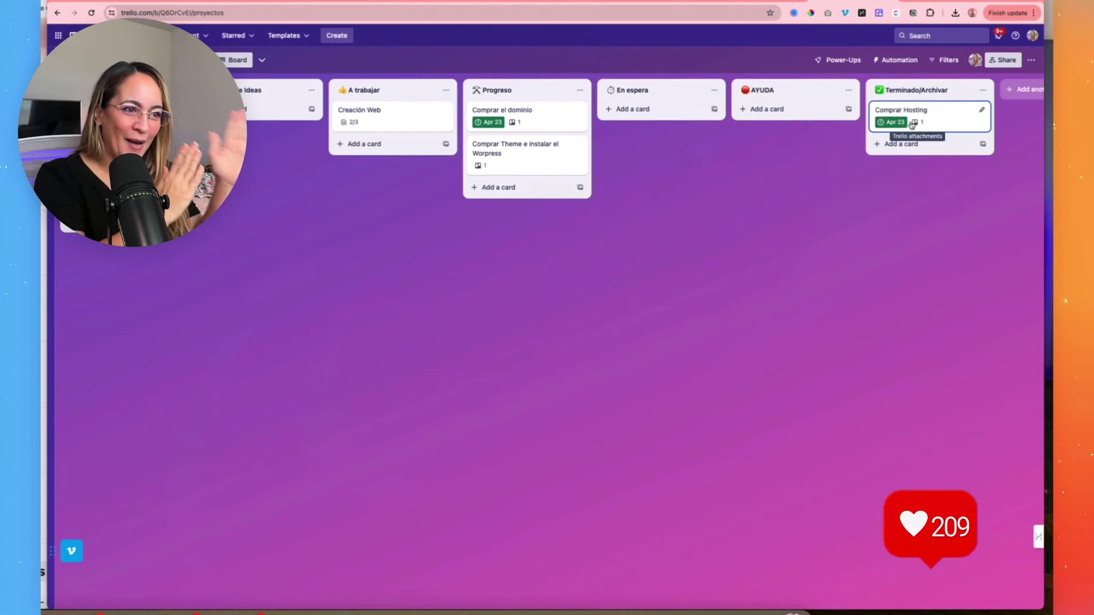